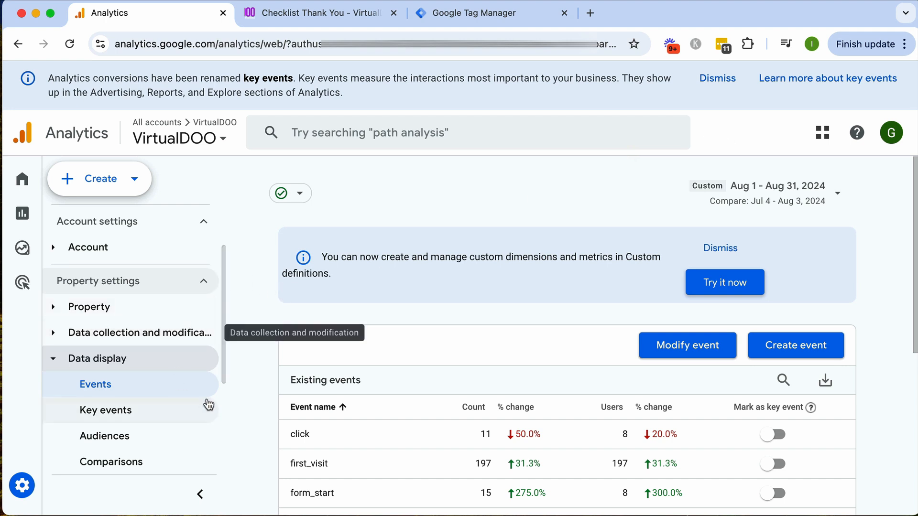
Step: Examine the property's existing events and the website's checklist thank-you page
{"action": "mouse_move", "coordinate": [24, 485]}
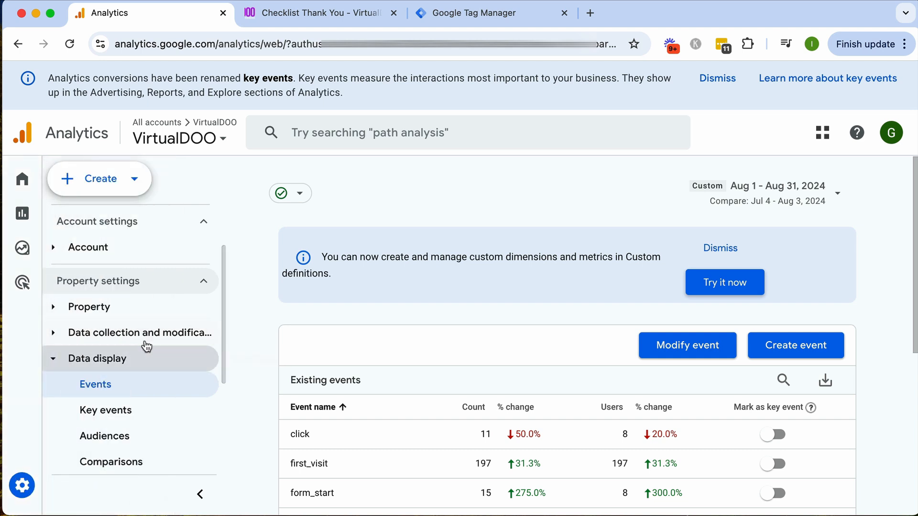
{"action": "scroll", "coordinate": [98, 335], "scroll_direction": "down", "scroll_amount": 1}
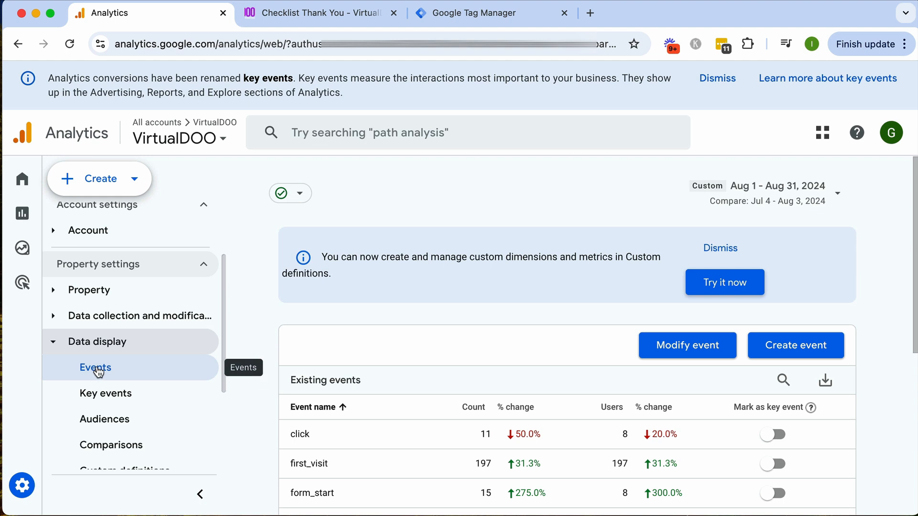
{"action": "scroll", "coordinate": [449, 334], "scroll_direction": "down", "scroll_amount": 3}
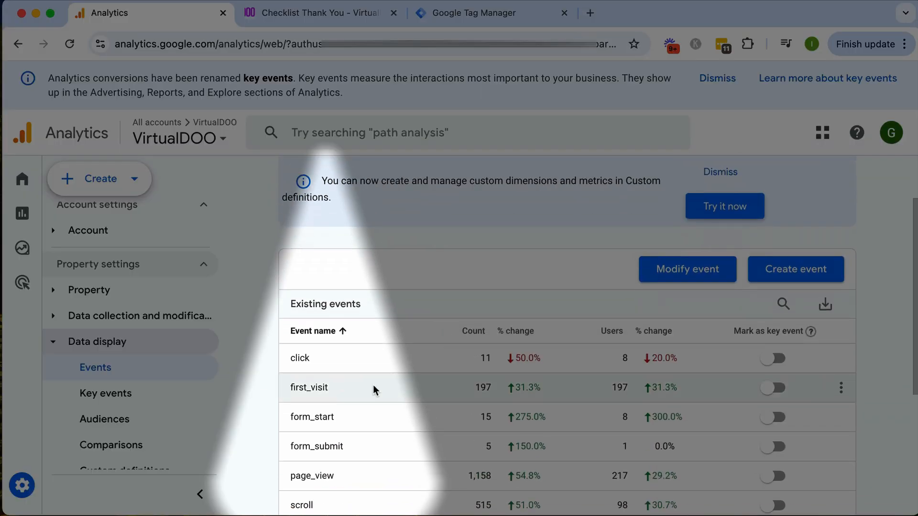
{"action": "scroll", "coordinate": [356, 371], "scroll_direction": "down", "scroll_amount": 2}
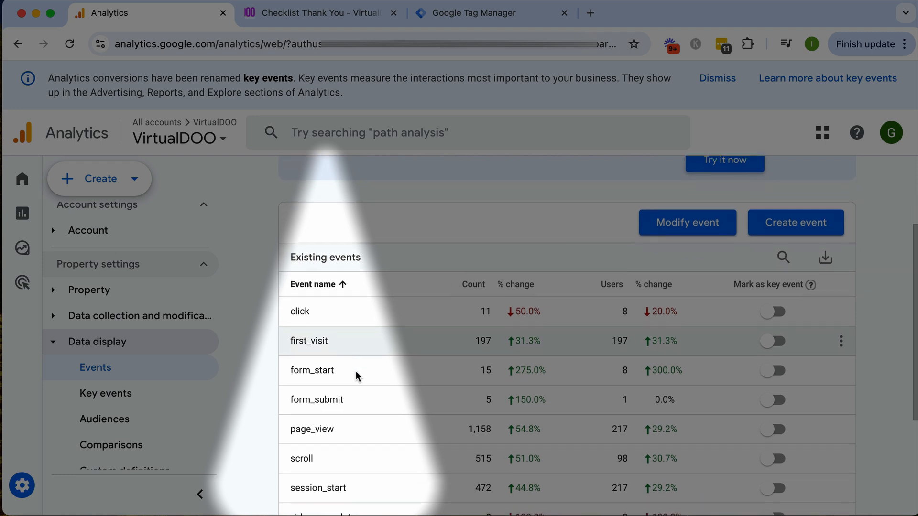
{"action": "scroll", "coordinate": [356, 371], "scroll_direction": "down", "scroll_amount": 1}
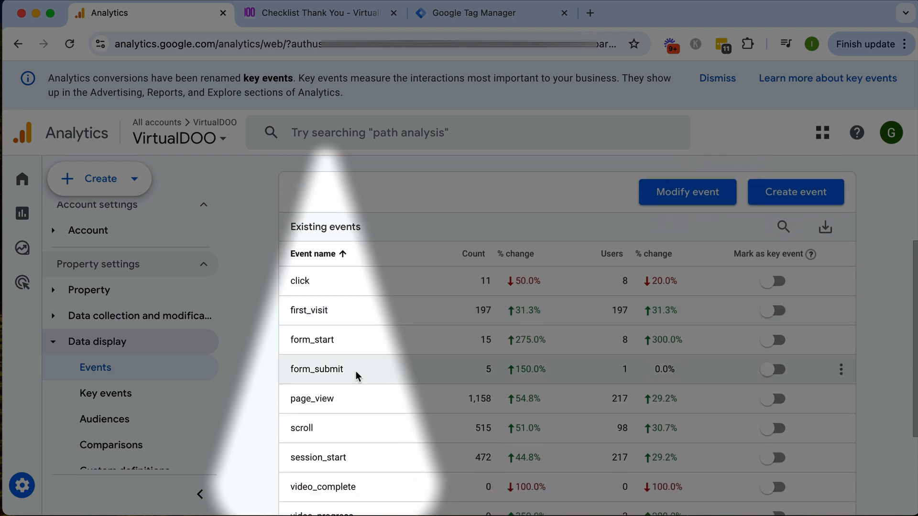
{"action": "scroll", "coordinate": [356, 371], "scroll_direction": "up", "scroll_amount": 3}
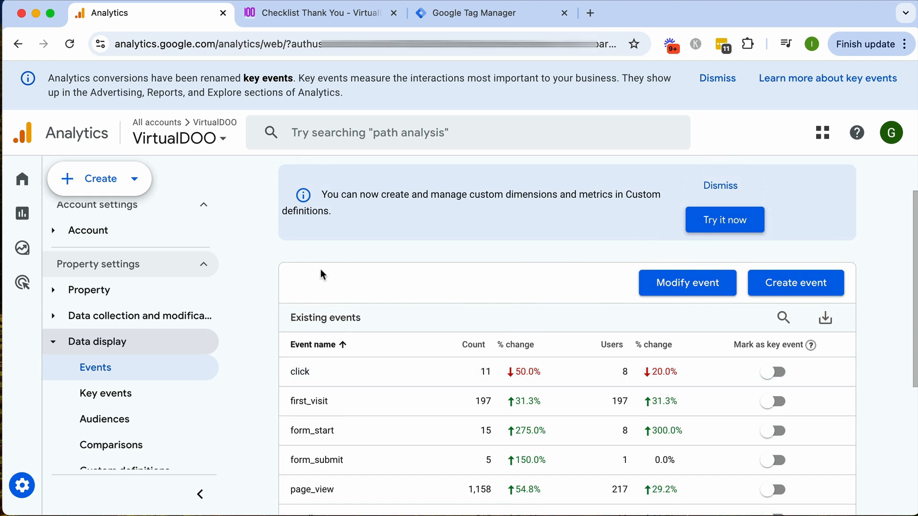
{"action": "left_click", "coordinate": [321, 14]}
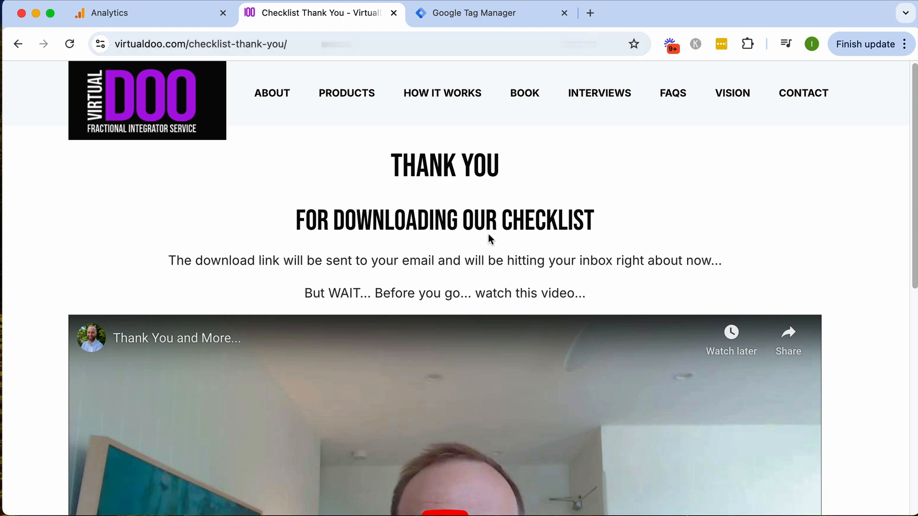
{"action": "left_click", "coordinate": [156, 15]}
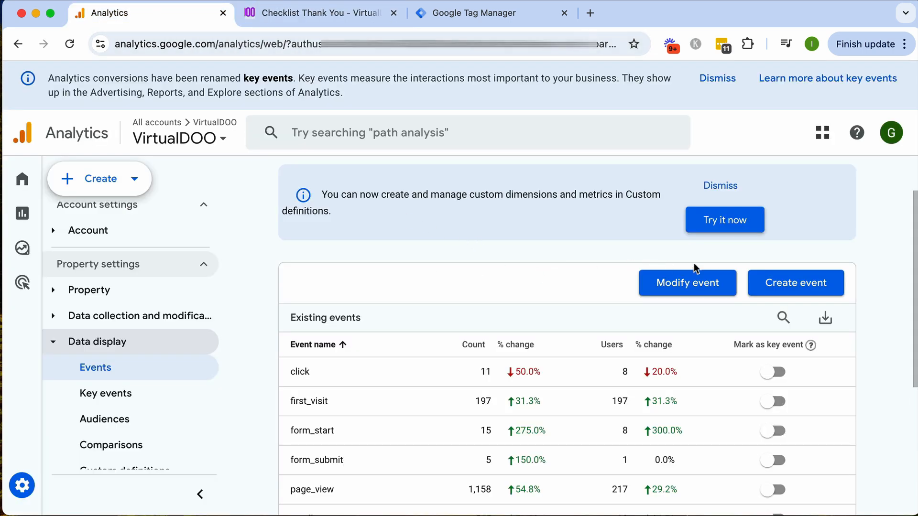
Step: Start a new custom event for the virtualdoo web stream and name it checklist_ty
{"action": "left_click", "coordinate": [805, 286]}
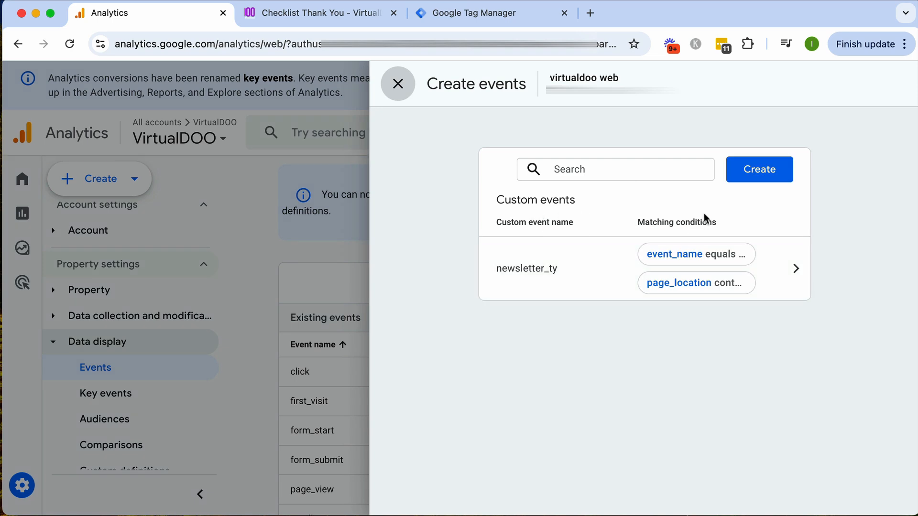
{"action": "left_click", "coordinate": [743, 170]}
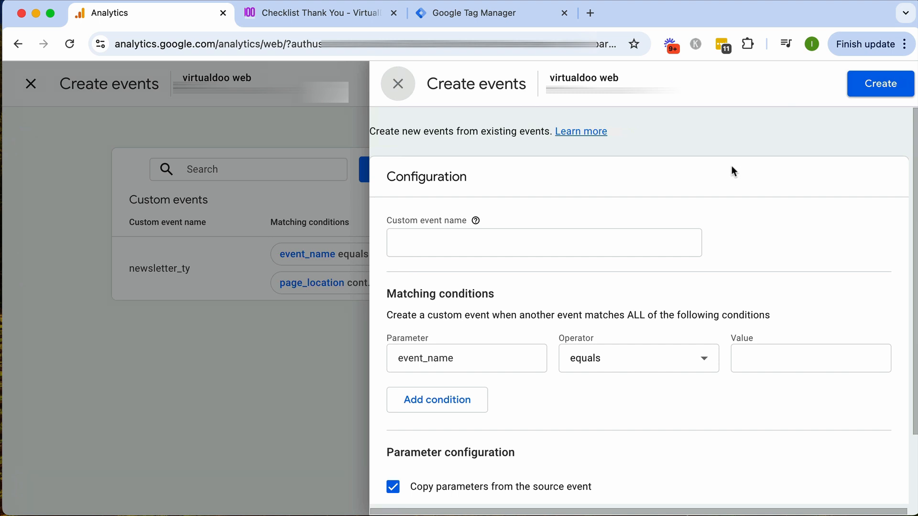
{"action": "left_click", "coordinate": [446, 243]}
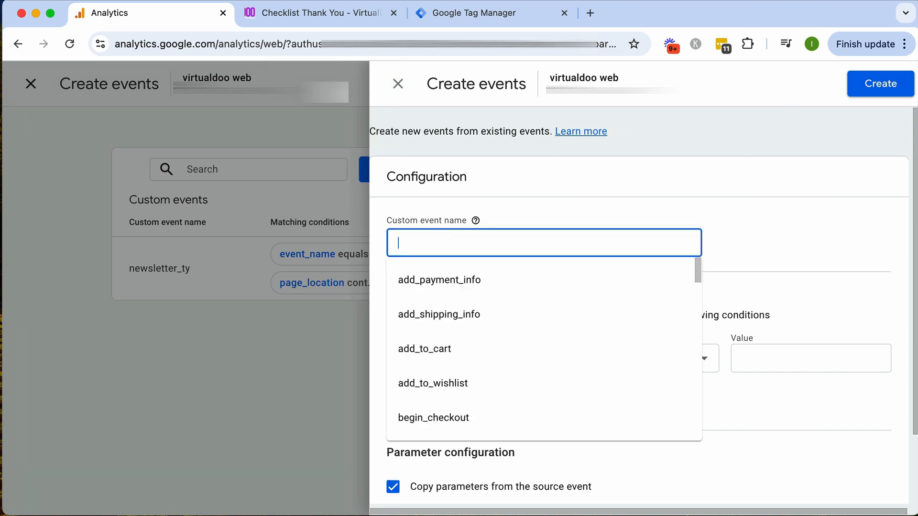
{"action": "type", "text": "checklist"}
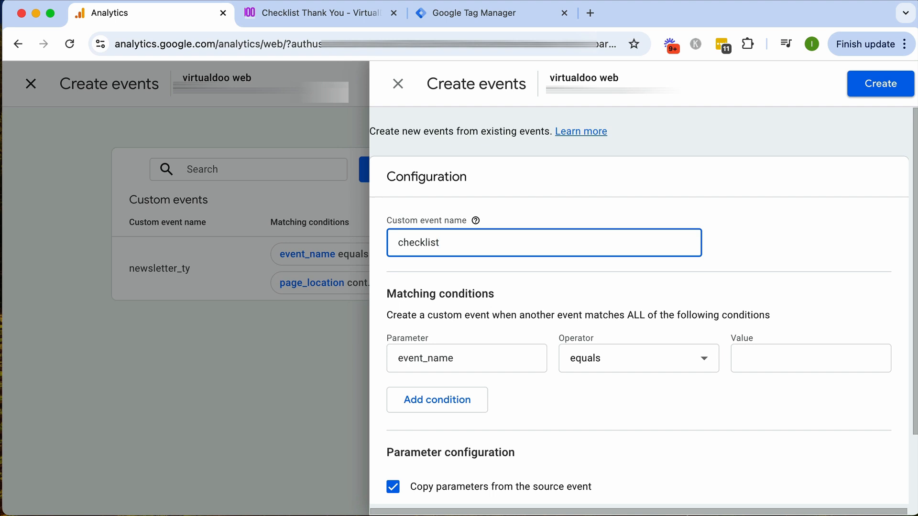
{"action": "type", "text": "_ty"}
{"action": "scroll", "coordinate": [446, 282], "scroll_direction": "down", "scroll_amount": 1}
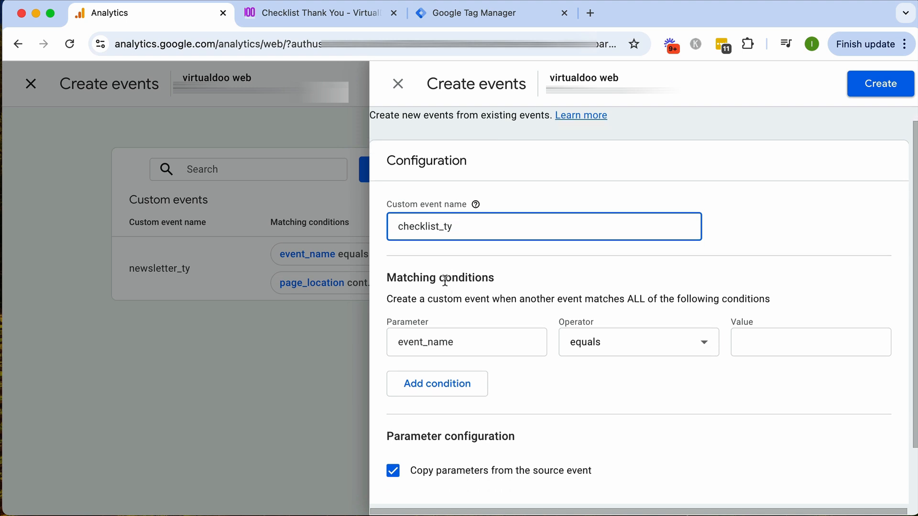
Step: Set the first matching condition to event_name equals page_view
{"action": "left_click_drag", "start_coordinate": [397, 278], "coordinate": [492, 280]}
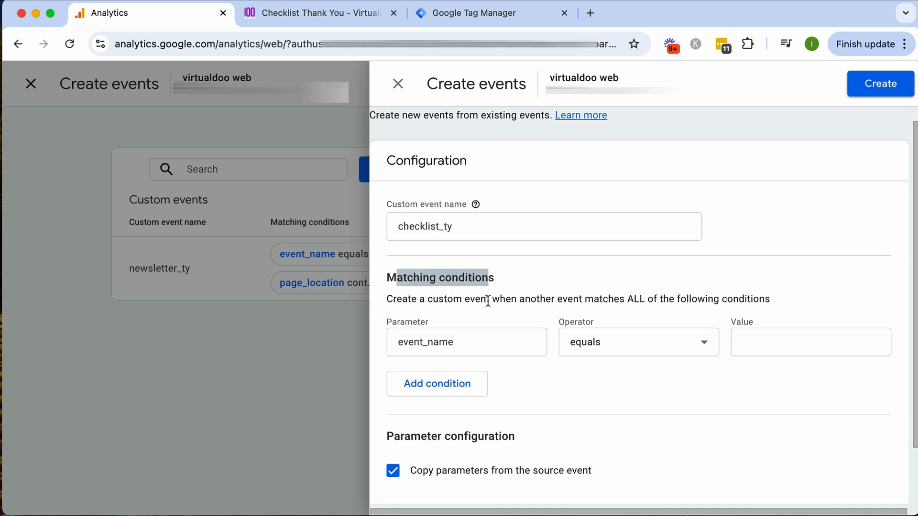
{"action": "left_click", "coordinate": [487, 301]}
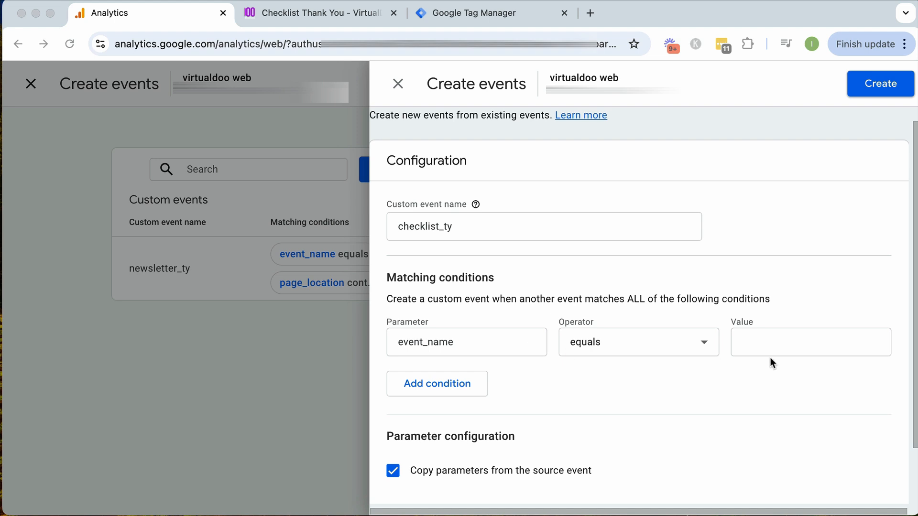
{"action": "left_click", "coordinate": [808, 344]}
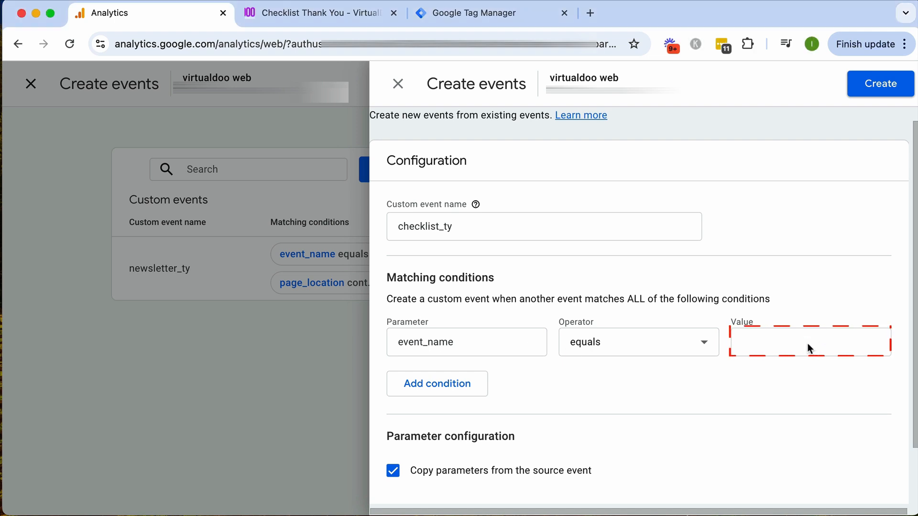
{"action": "left_click", "coordinate": [800, 340]}
{"action": "type", "text": "pa"}
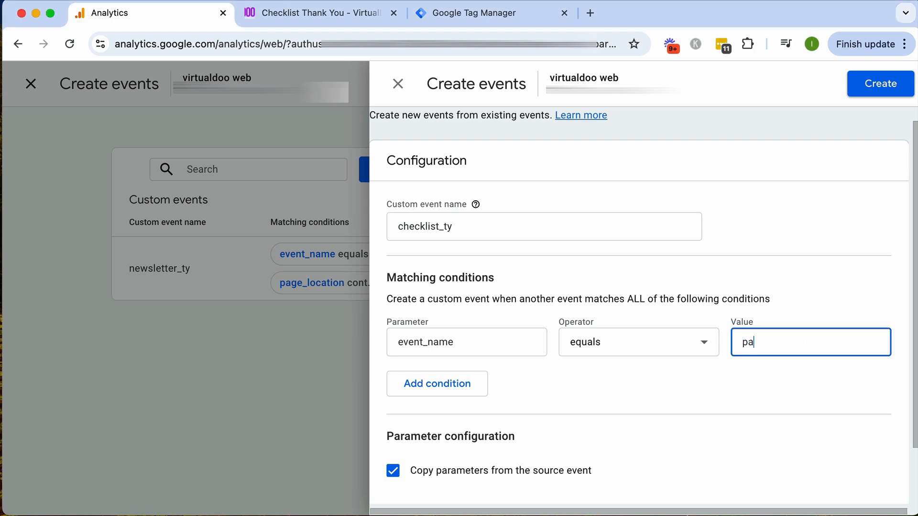
{"action": "type", "text": "ge_view"}
Step: Add a second matching condition: page_location contains /checklist-thank-you
{"action": "left_click", "coordinate": [473, 383]}
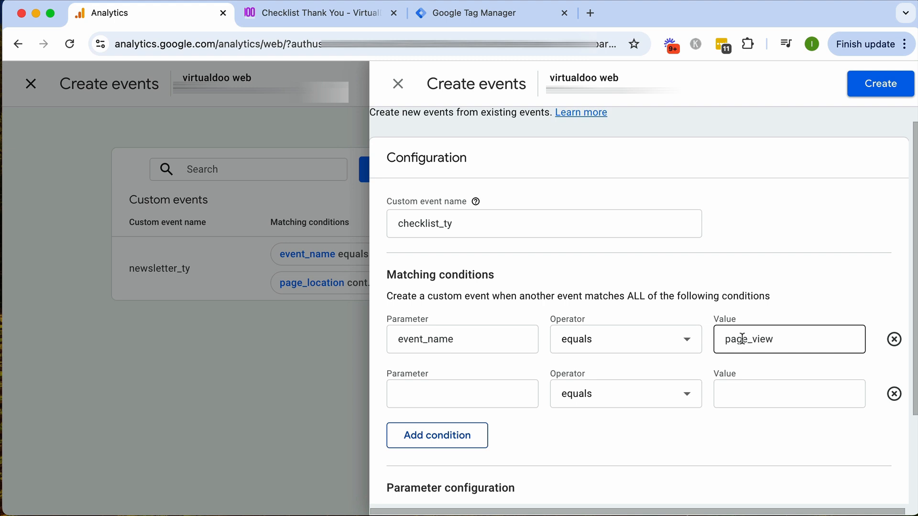
{"action": "left_click", "coordinate": [484, 394]}
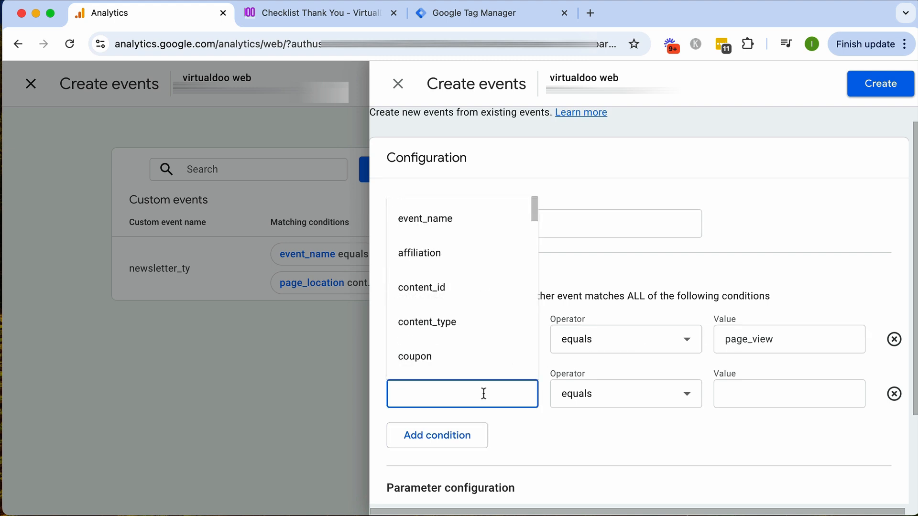
{"action": "type", "text": "page"}
{"action": "left_click", "coordinate": [458, 286]}
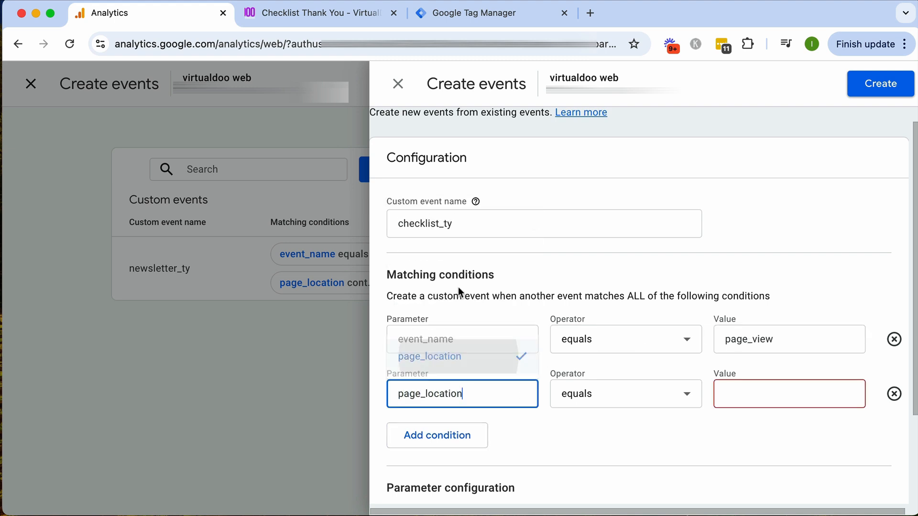
{"action": "left_click", "coordinate": [605, 392]}
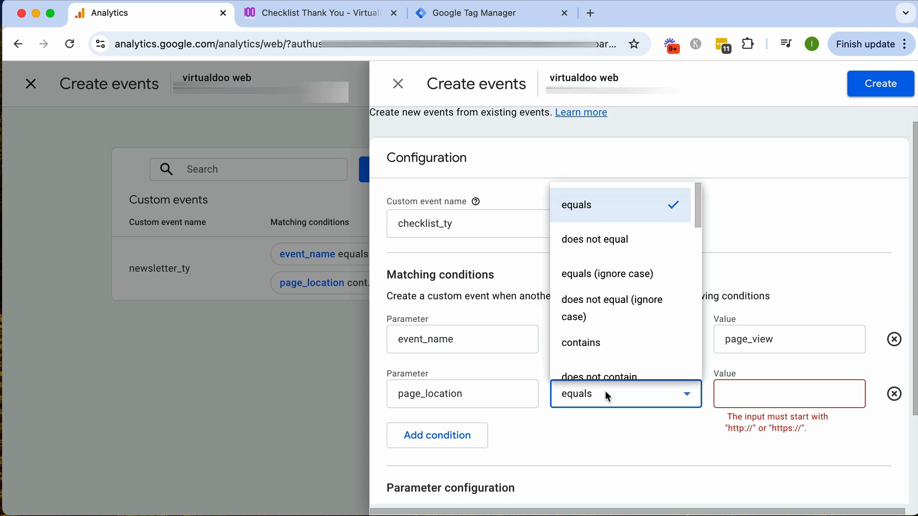
{"action": "left_click", "coordinate": [613, 342]}
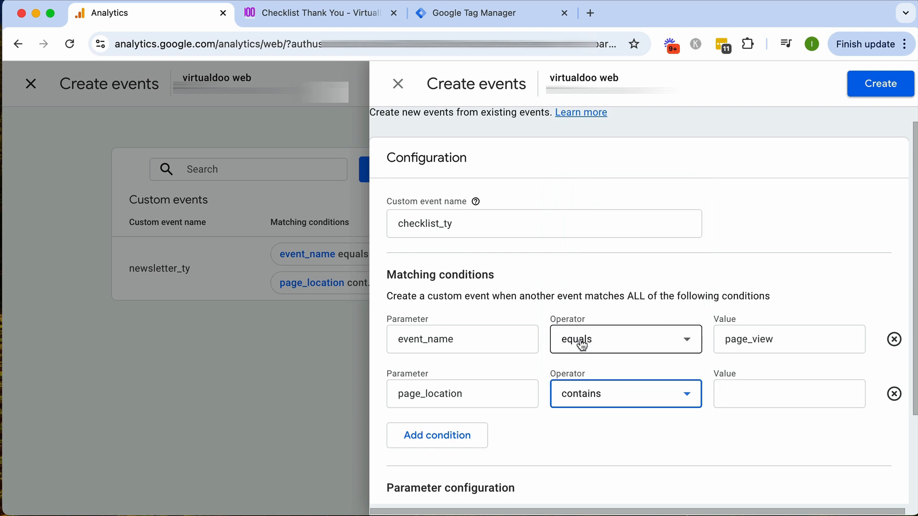
{"action": "left_click", "coordinate": [747, 389]}
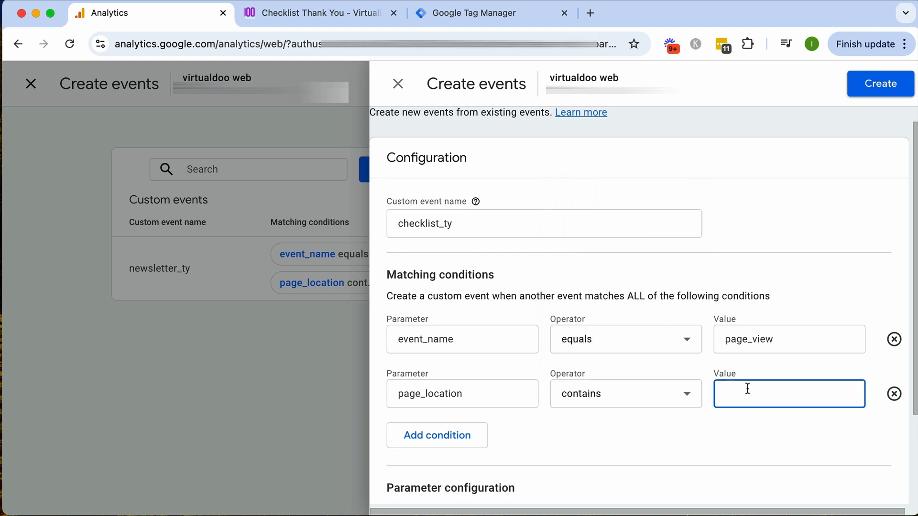
{"action": "type", "text": "/checklist-thank-you"}
Step: Check the page_location value against the checklist thank-you page's address, create the checklist_ty event, and return to the existing events
{"action": "left_click", "coordinate": [307, 21]}
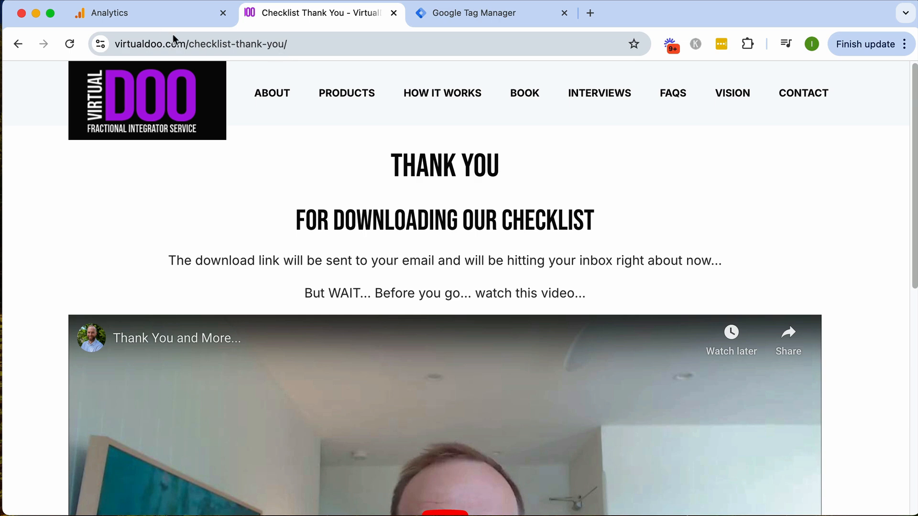
{"action": "left_click", "coordinate": [161, 19]}
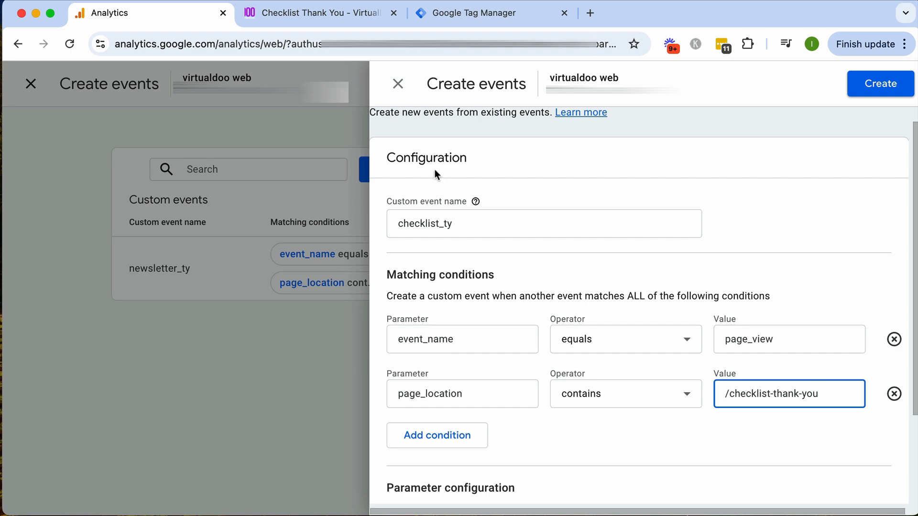
{"action": "left_click", "coordinate": [337, 18]}
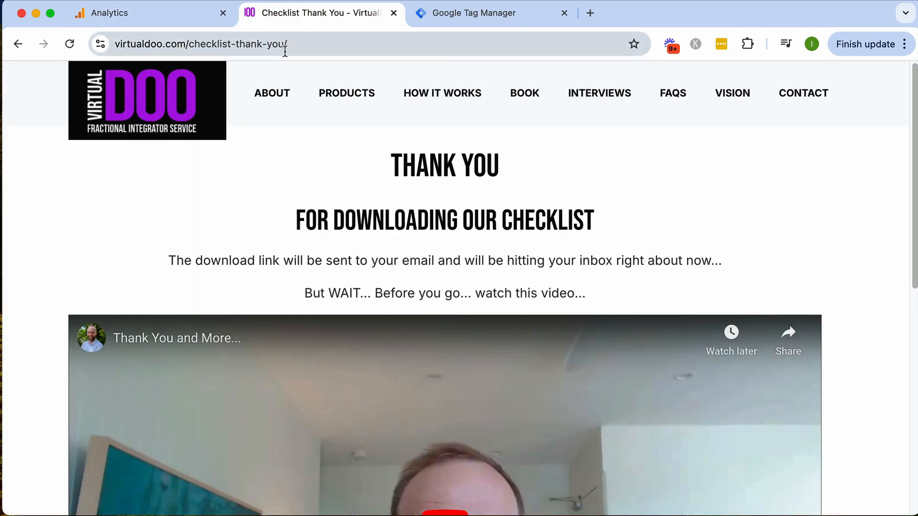
{"action": "left_click", "coordinate": [162, 21]}
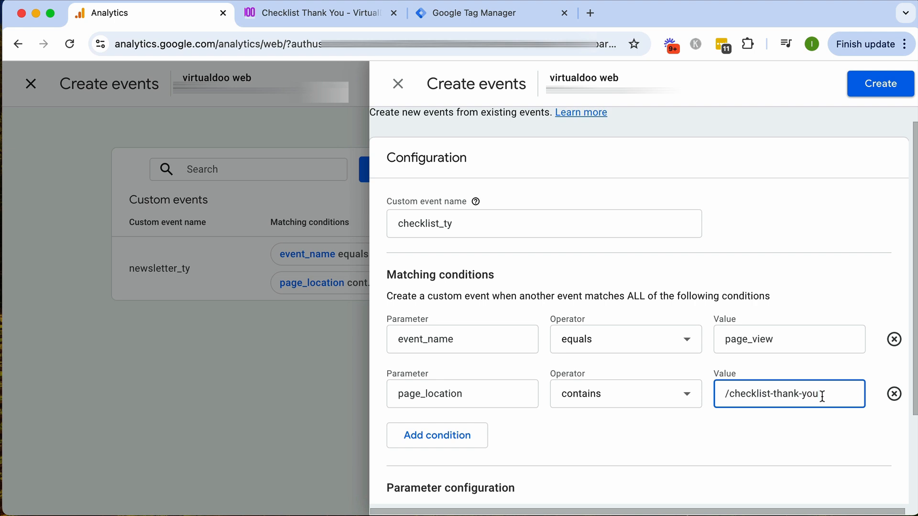
{"action": "scroll", "coordinate": [773, 403], "scroll_direction": "down", "scroll_amount": 3}
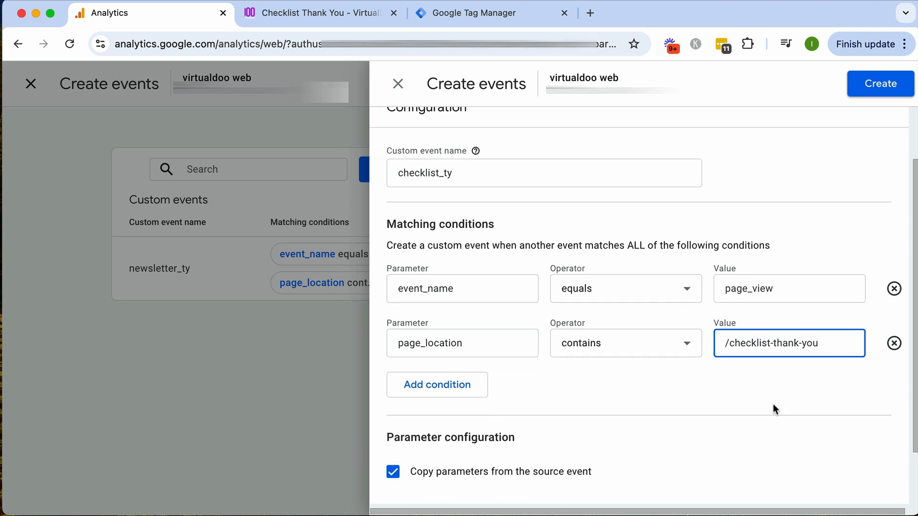
{"action": "scroll", "coordinate": [661, 398], "scroll_direction": "up", "scroll_amount": 3}
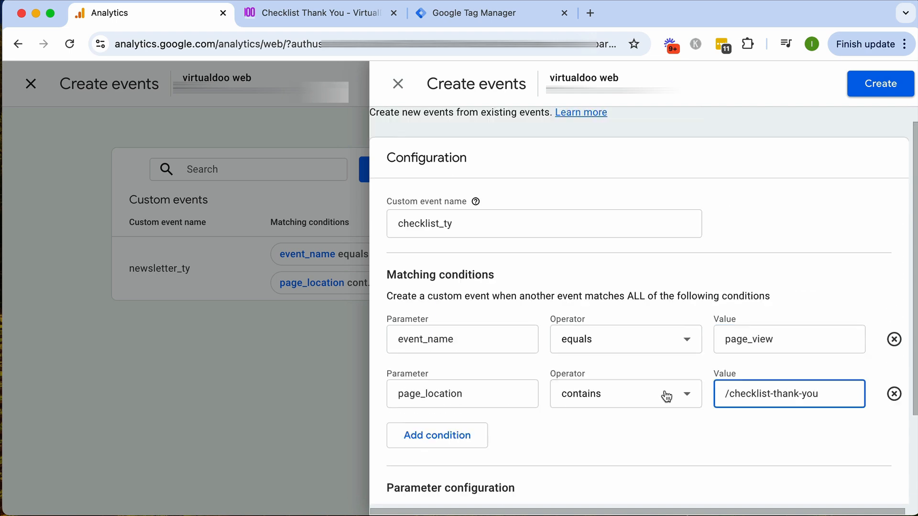
{"action": "left_click", "coordinate": [871, 90]}
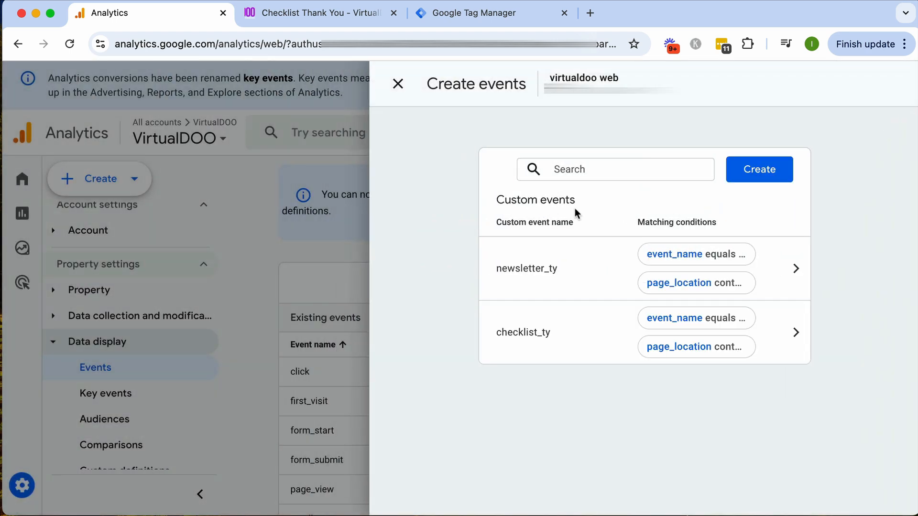
{"action": "left_click", "coordinate": [399, 86]}
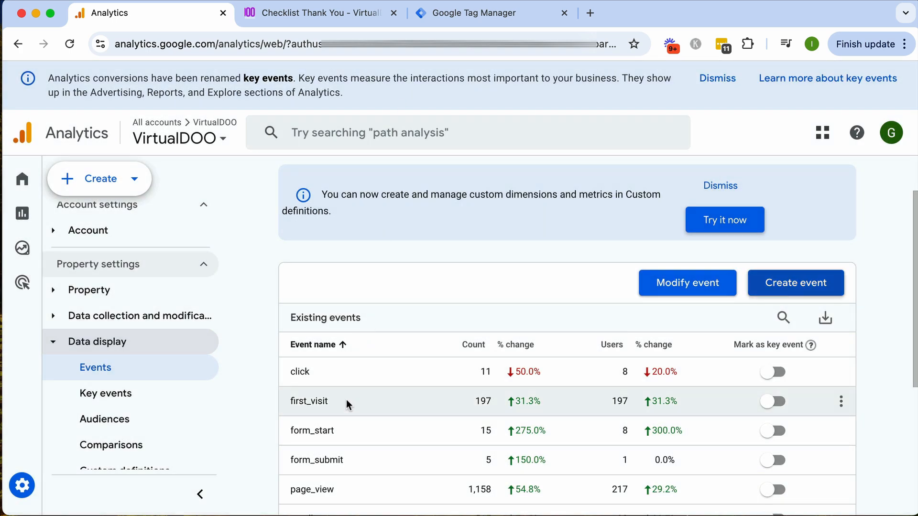
Step: Look through the existing events and their key event settings
{"action": "scroll", "coordinate": [348, 405], "scroll_direction": "down", "scroll_amount": 1}
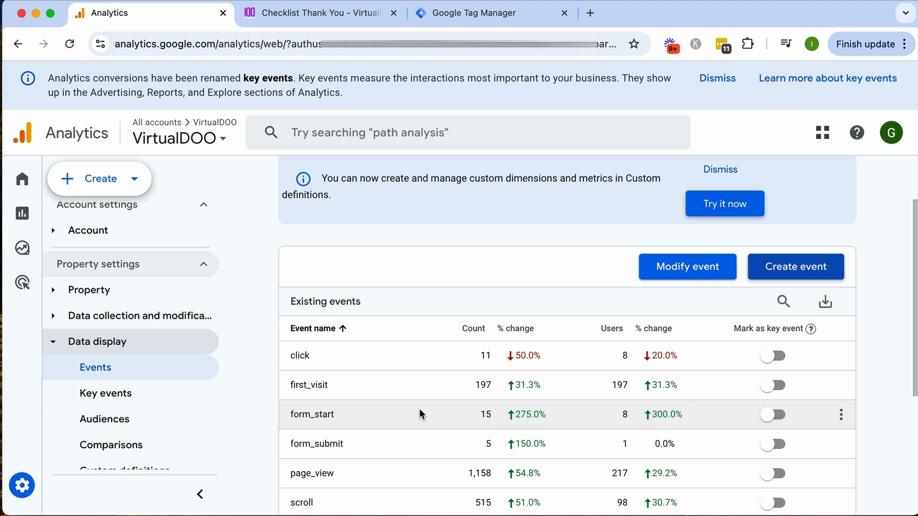
{"action": "scroll", "coordinate": [431, 410], "scroll_direction": "down", "scroll_amount": 1}
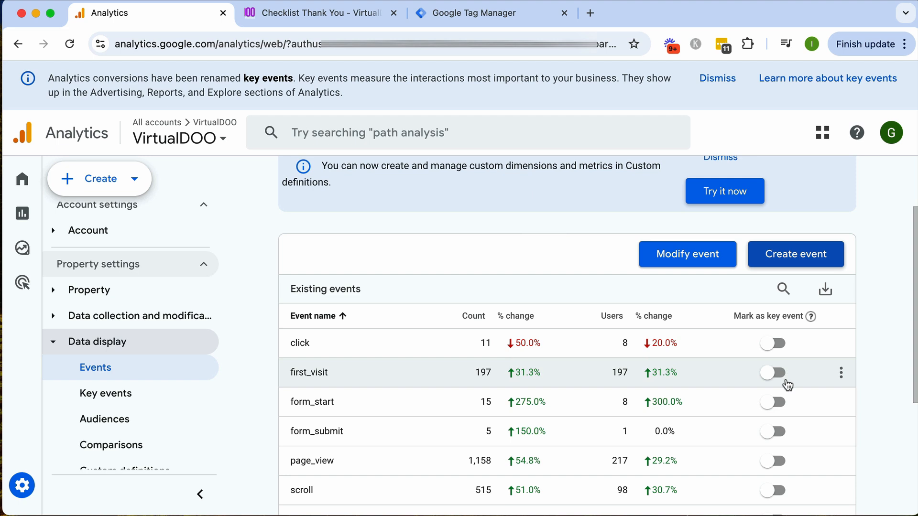
{"action": "scroll", "coordinate": [788, 382], "scroll_direction": "down", "scroll_amount": 1}
{"action": "scroll", "coordinate": [787, 387], "scroll_direction": "up", "scroll_amount": 1}
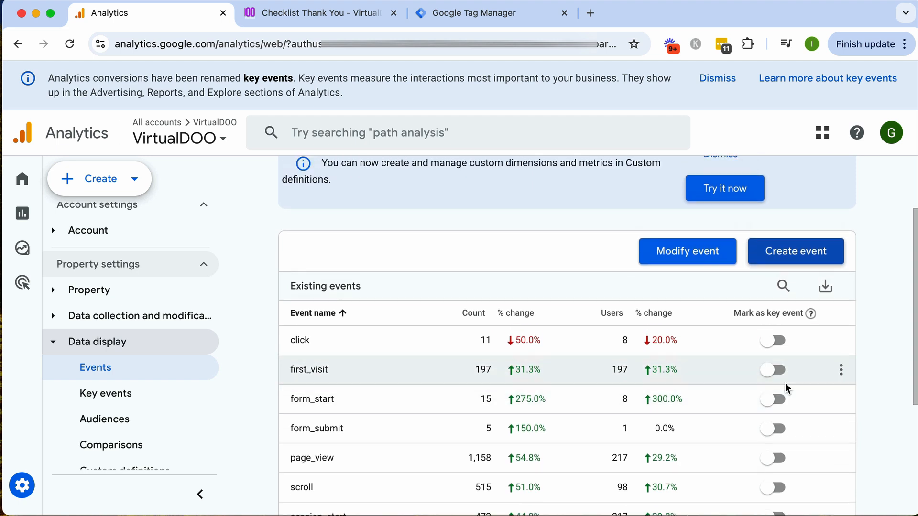
{"action": "scroll", "coordinate": [786, 388], "scroll_direction": "down", "scroll_amount": 1}
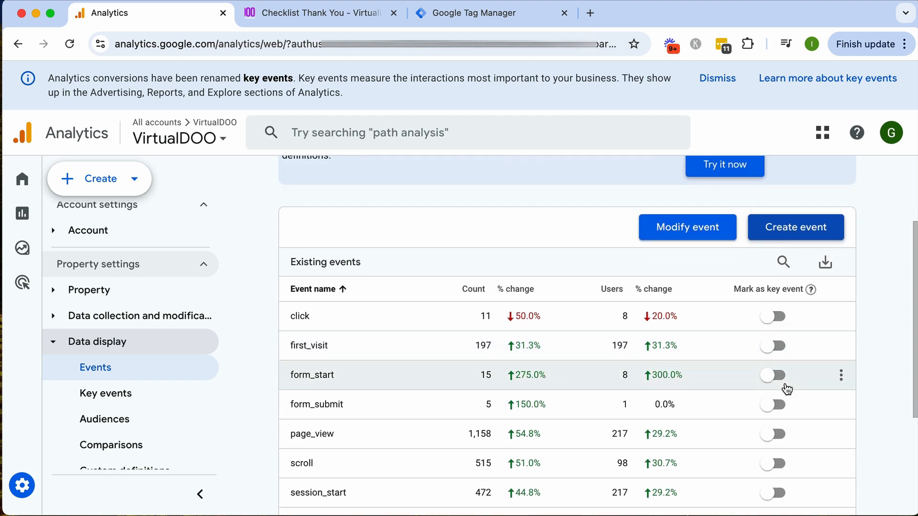
Step: Create a new key event named checklist_ty in the property's key events
{"action": "scroll", "coordinate": [787, 388], "scroll_direction": "down", "scroll_amount": 5}
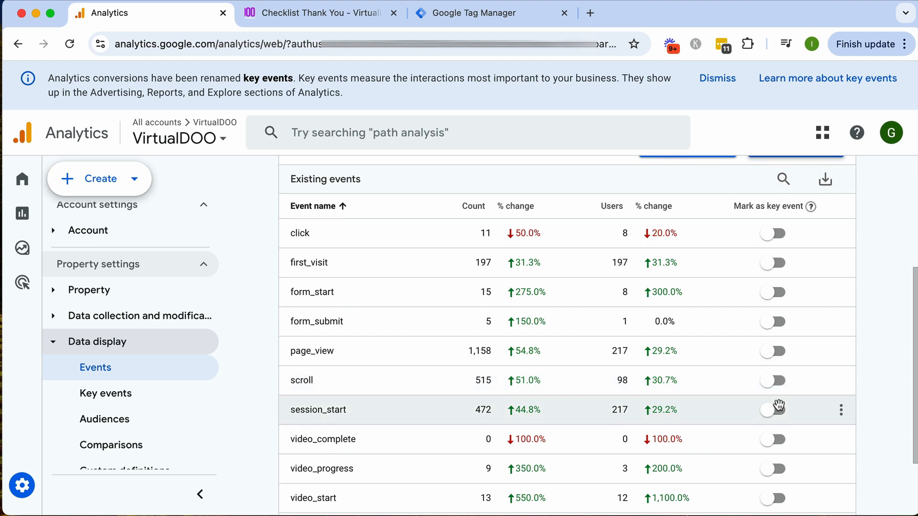
{"action": "scroll", "coordinate": [663, 338], "scroll_direction": "up", "scroll_amount": 3}
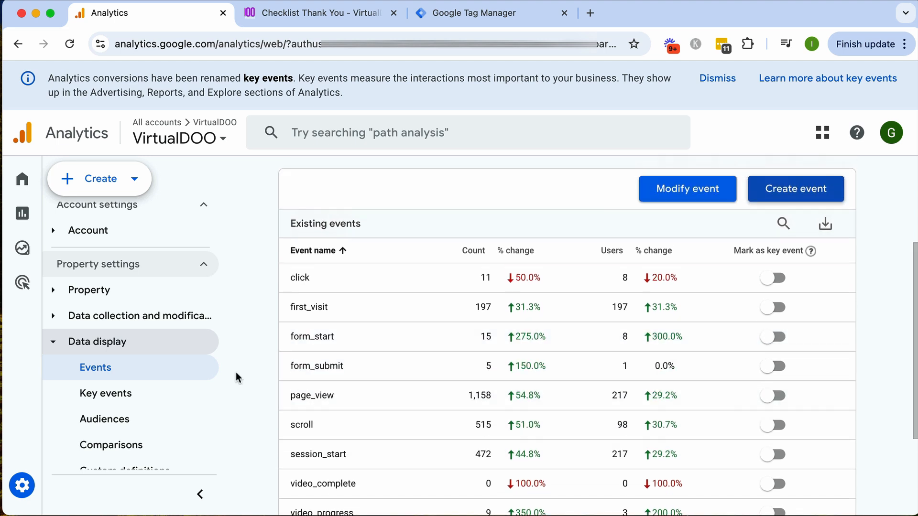
{"action": "left_click", "coordinate": [112, 394]}
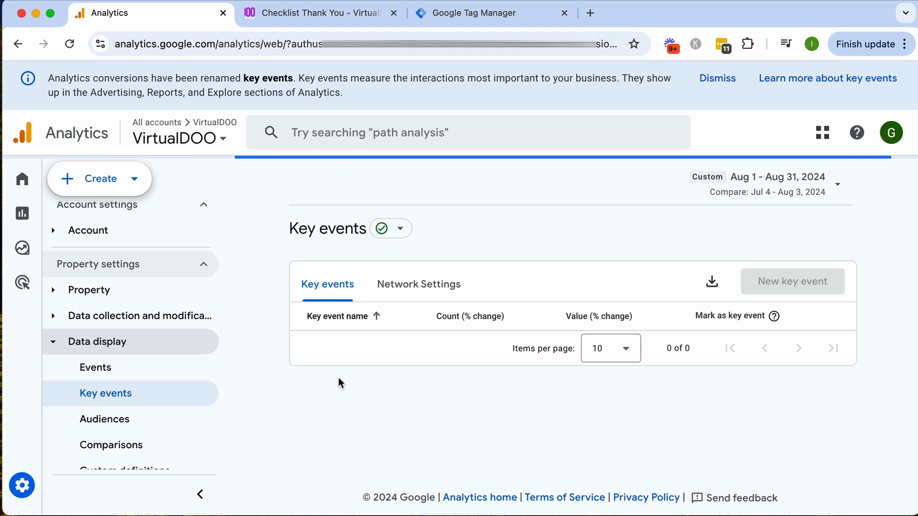
{"action": "scroll", "coordinate": [509, 383], "scroll_direction": "down", "scroll_amount": 2}
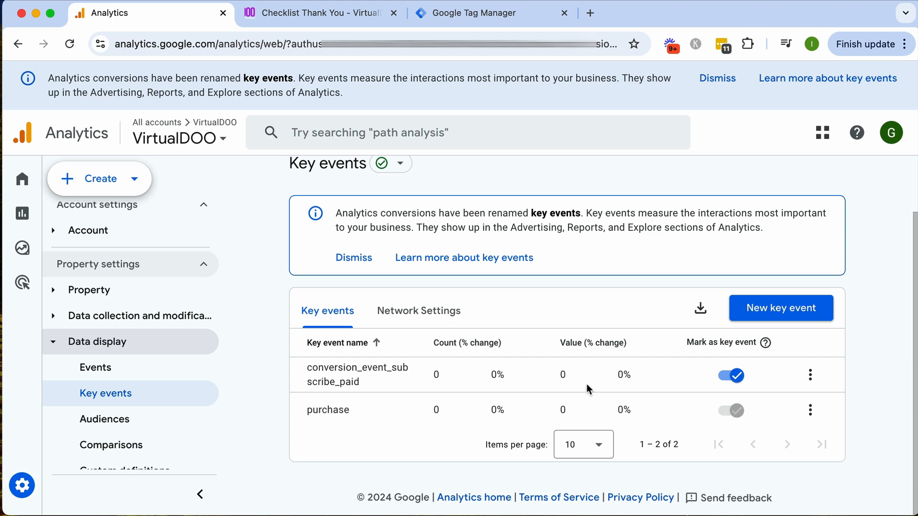
{"action": "left_click", "coordinate": [783, 308]}
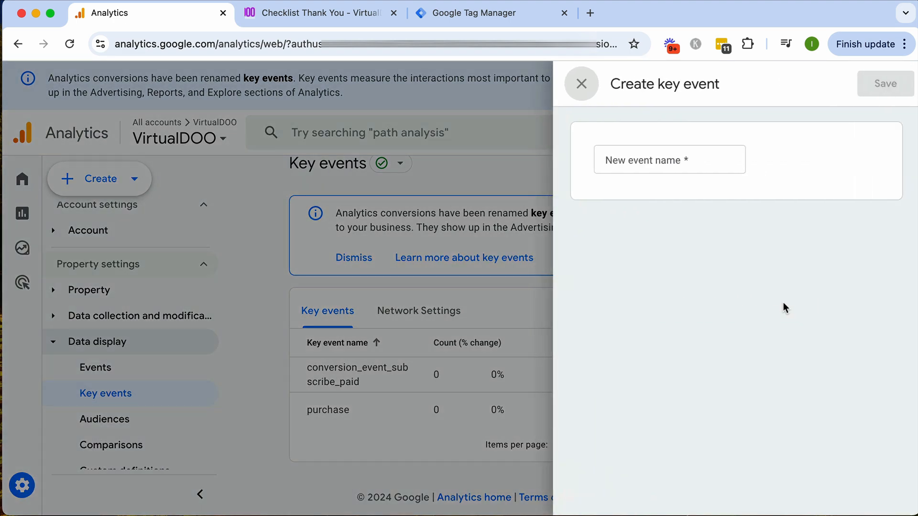
{"action": "left_click", "coordinate": [666, 158]}
{"action": "type", "text": "check"}
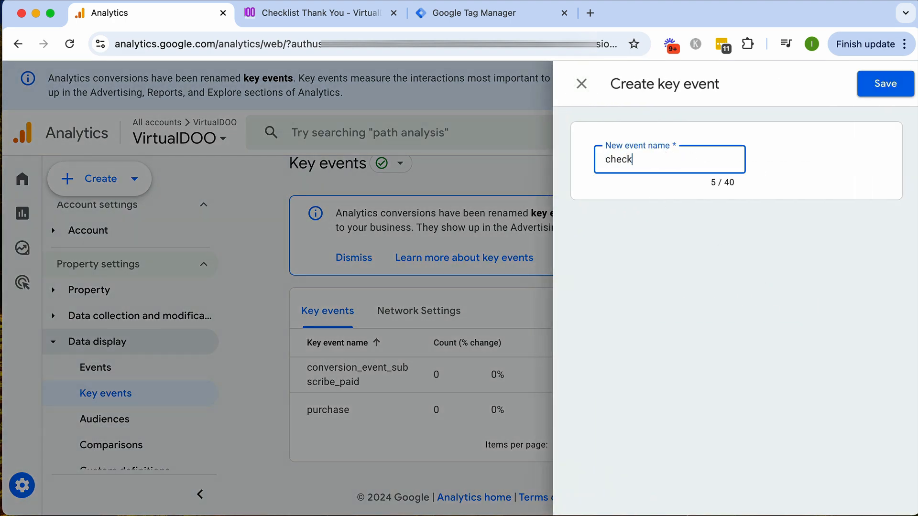
{"action": "type", "text": "list_ty"}
{"action": "left_click", "coordinate": [887, 88]}
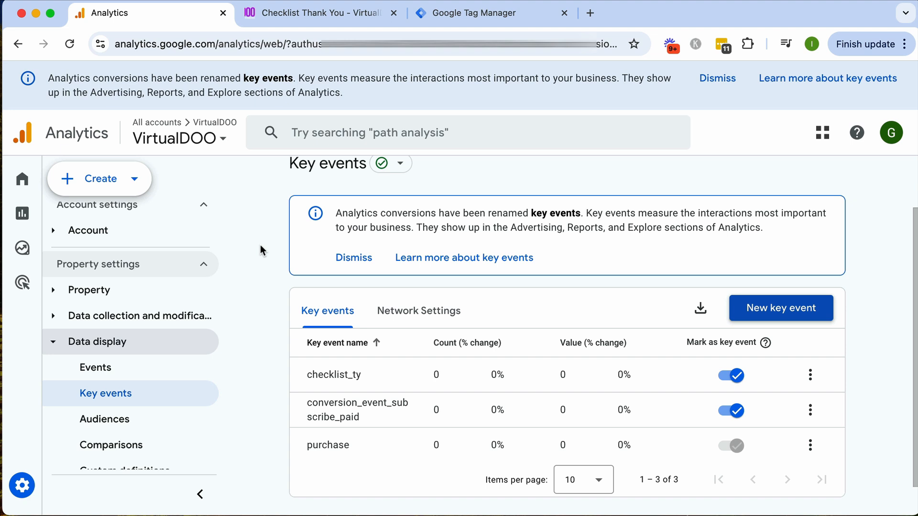
{"action": "scroll", "coordinate": [263, 248], "scroll_direction": "up", "scroll_amount": 2}
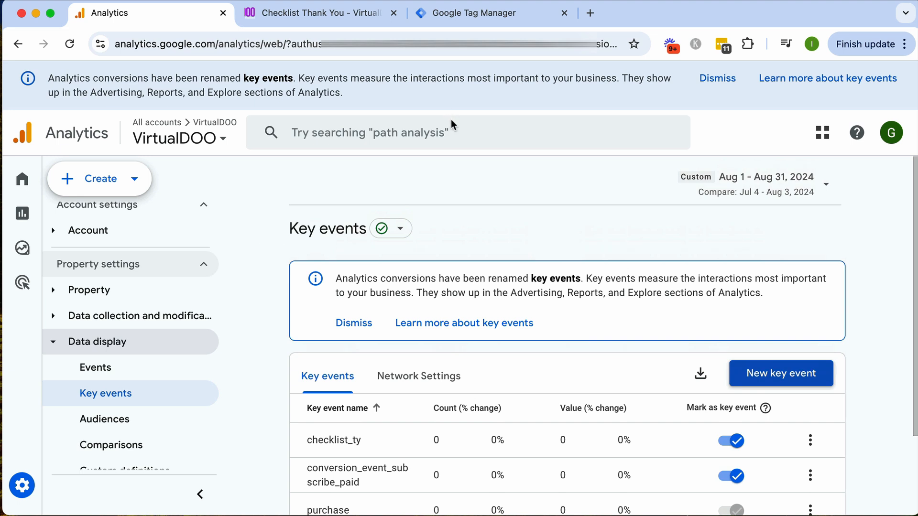
Step: Switch to Google Tag Manager and start a new tag named GA4 Checklist TY
{"action": "left_click", "coordinate": [492, 15]}
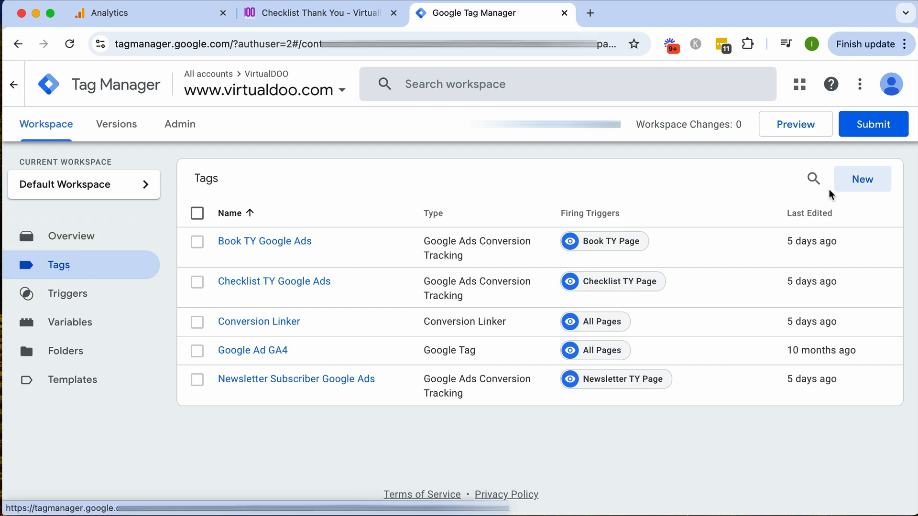
{"action": "left_click", "coordinate": [864, 181]}
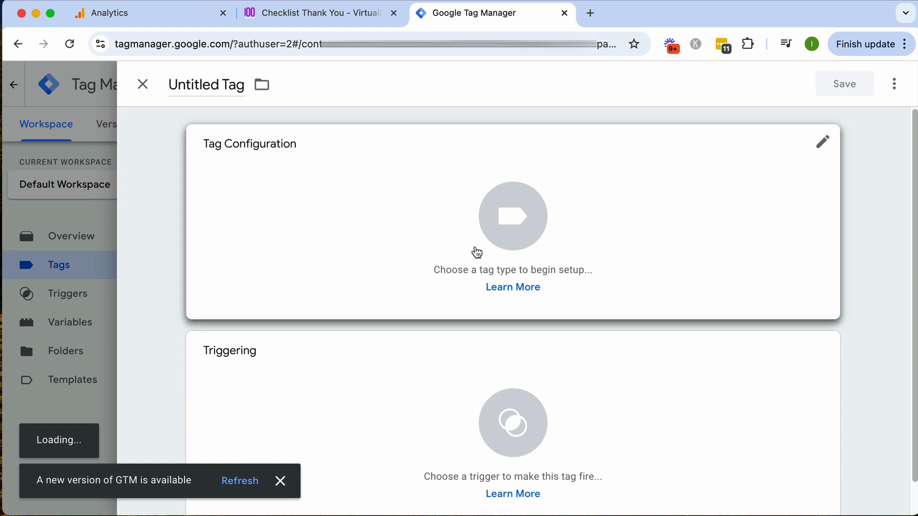
{"action": "left_click", "coordinate": [192, 92]}
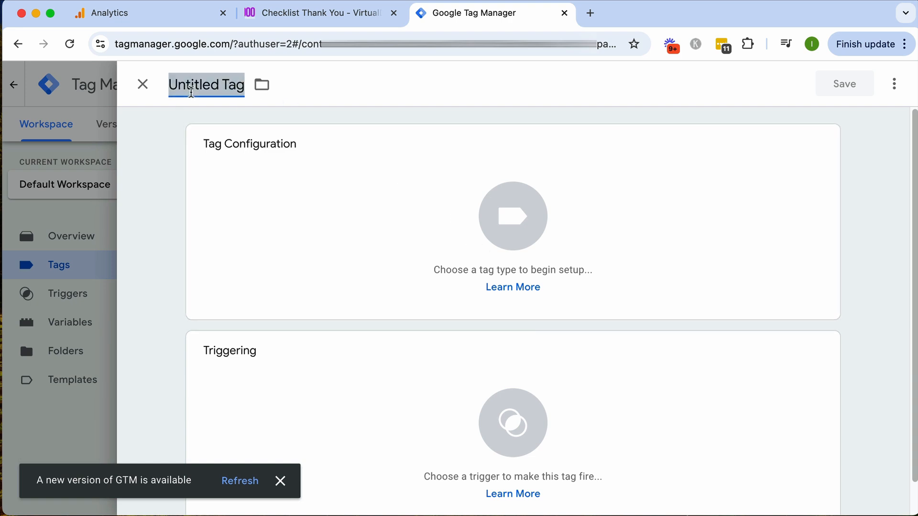
{"action": "type", "text": "Check"}
{"action": "key", "text": "BackSpace"}
{"action": "key", "text": "BackSpace"}
{"action": "key", "text": "BackSpace"}
{"action": "key", "text": "BackSpace"}
{"action": "key", "text": "BackSpace"}
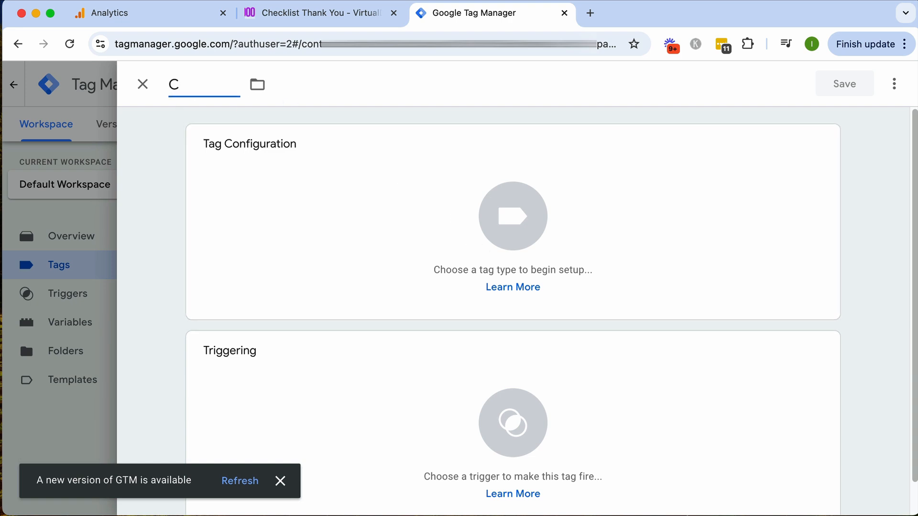
{"action": "type", "text": "GA4 Checklist TY"}
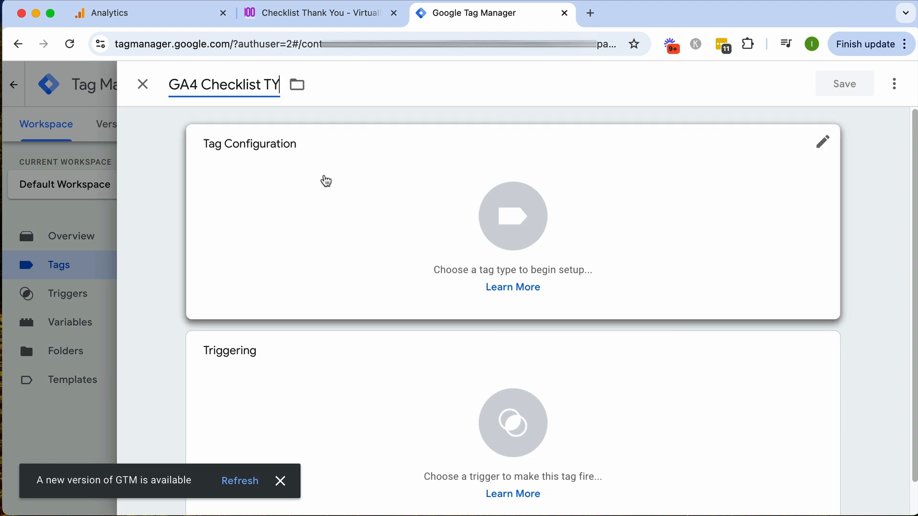
Step: Set the tag type to Google Analytics: GA4 Event
{"action": "left_click", "coordinate": [322, 176]}
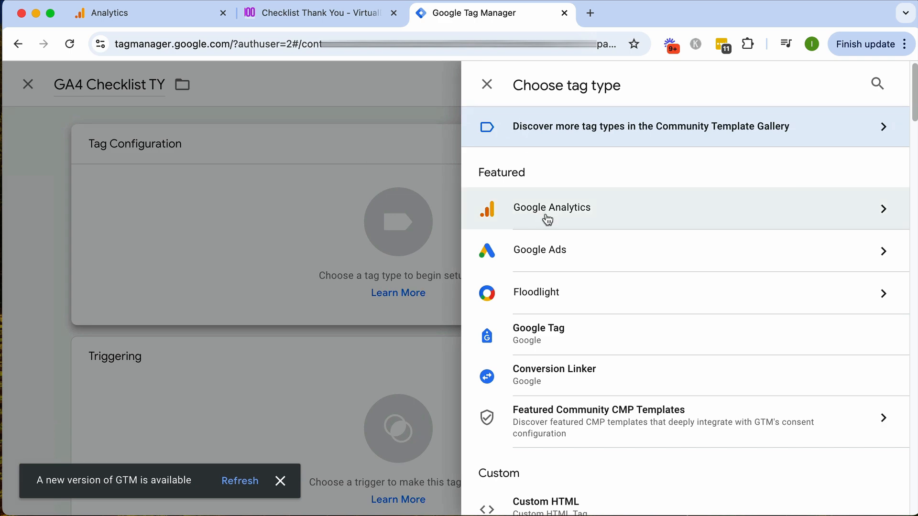
{"action": "left_click", "coordinate": [520, 212]}
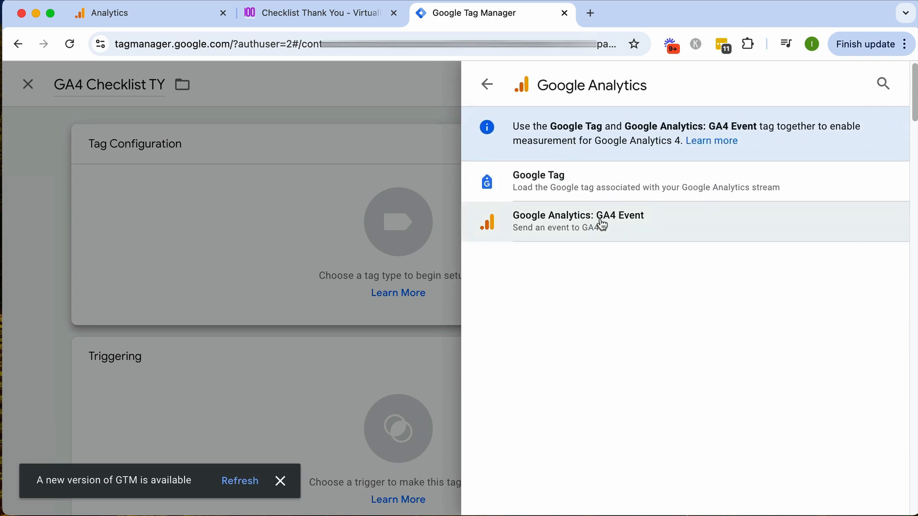
{"action": "left_click", "coordinate": [602, 225]}
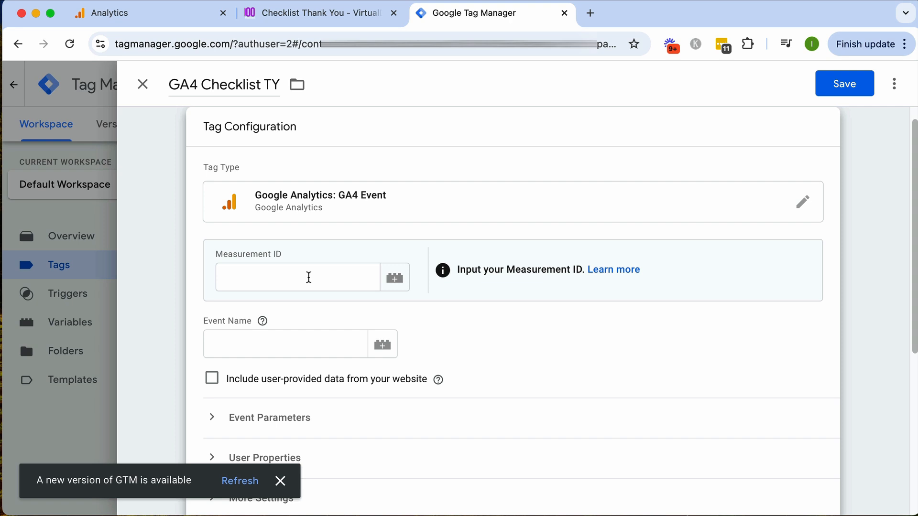
Step: Switch to Google Analytics and copy the measurement ID from the virtualdoo web data stream's details
{"action": "left_click", "coordinate": [148, 15]}
{"action": "left_click", "coordinate": [116, 290]}
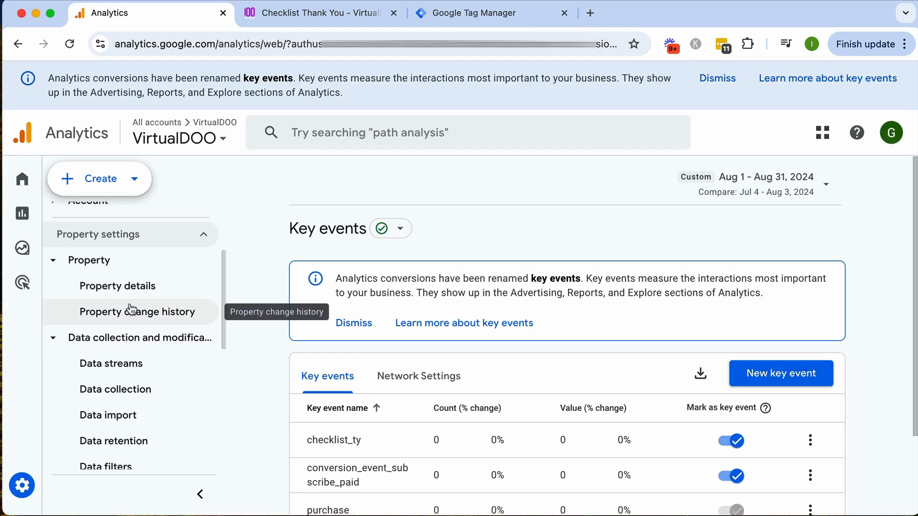
{"action": "scroll", "coordinate": [132, 310], "scroll_direction": "down", "scroll_amount": 1}
{"action": "left_click", "coordinate": [131, 332]}
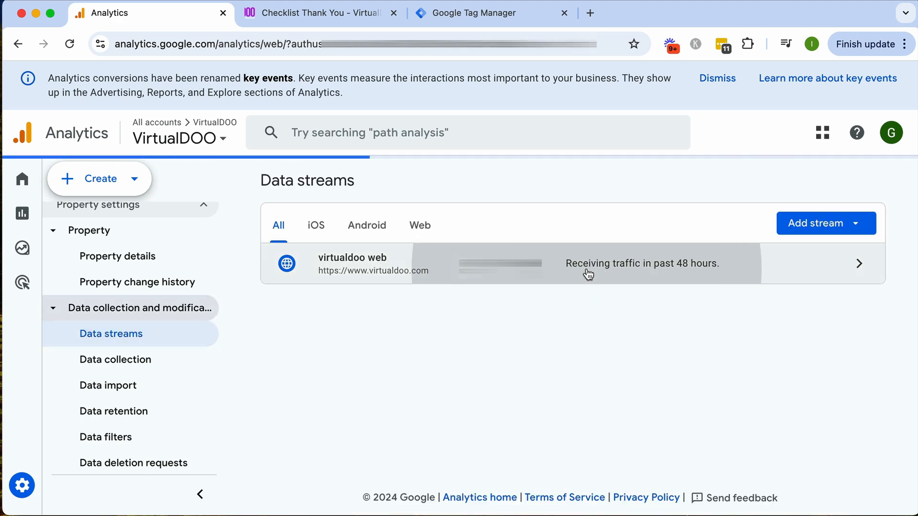
{"action": "left_click", "coordinate": [586, 272]}
{"action": "left_click", "coordinate": [835, 258]}
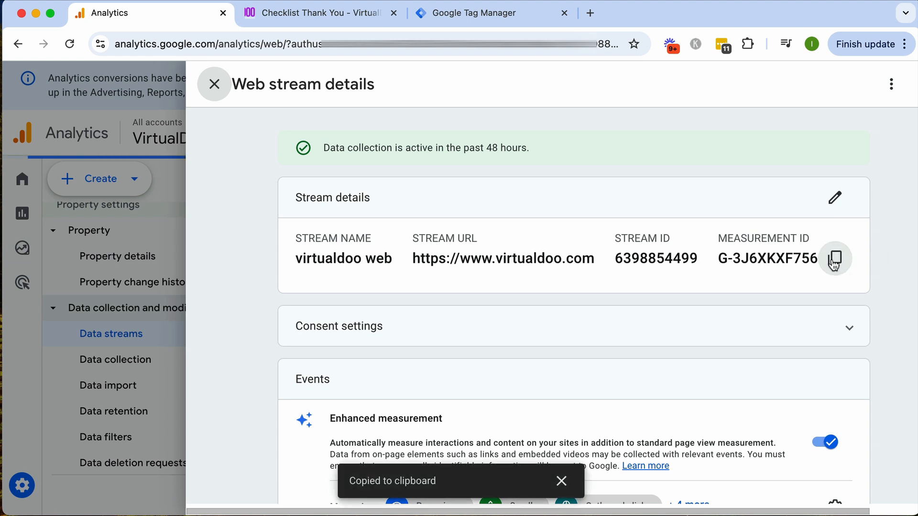
Step: Return to Google Tag Manager and paste the copied measurement ID into the GA4 Checklist TY tag
{"action": "left_click", "coordinate": [488, 21]}
{"action": "left_click", "coordinate": [265, 272]}
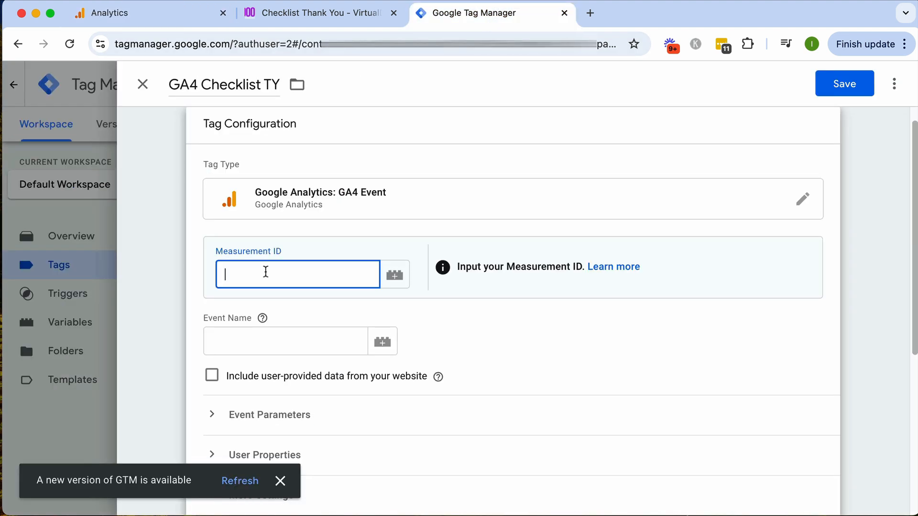
{"action": "key", "text": "super+v"}
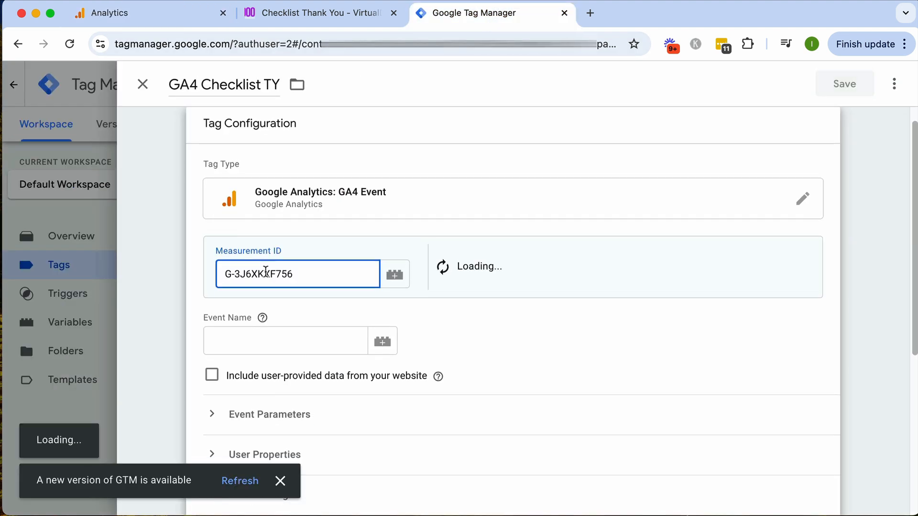
Step: Set the tag's event name to checklist_ty and open the selection of firing triggers
{"action": "scroll", "coordinate": [418, 250], "scroll_direction": "down", "scroll_amount": 2}
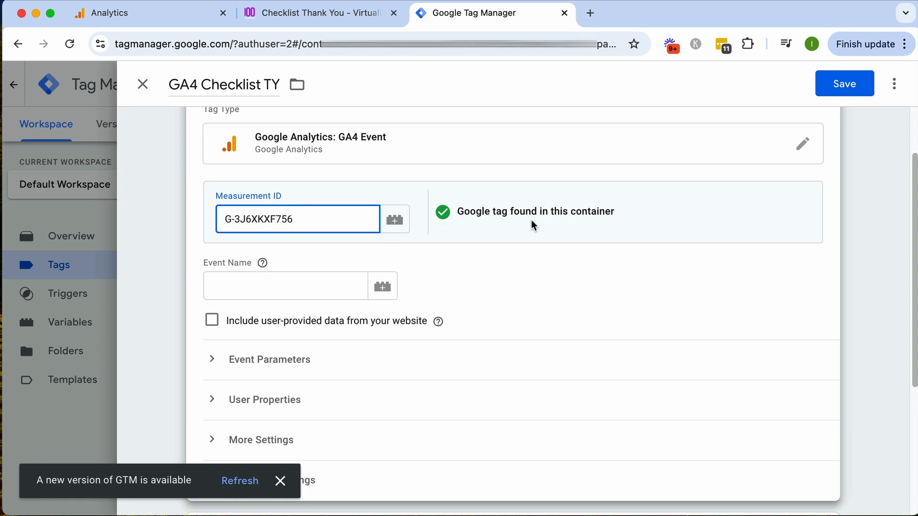
{"action": "scroll", "coordinate": [516, 235], "scroll_direction": "down", "scroll_amount": 2}
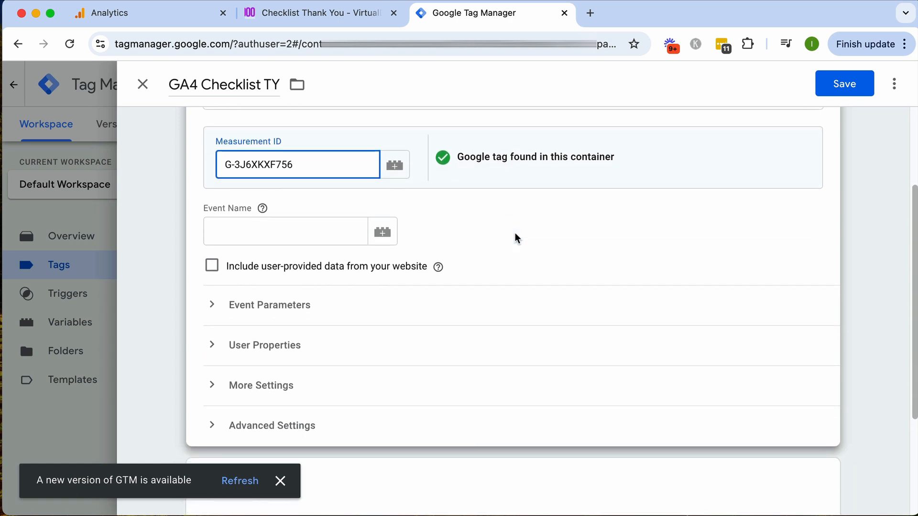
{"action": "scroll", "coordinate": [514, 237], "scroll_direction": "up", "scroll_amount": 1}
{"action": "left_click", "coordinate": [319, 252]}
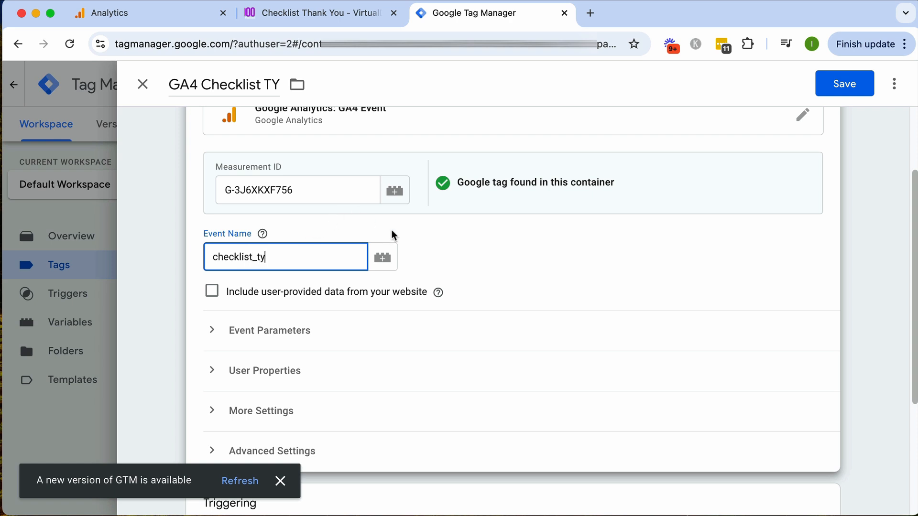
{"action": "scroll", "coordinate": [457, 268], "scroll_direction": "down", "scroll_amount": 2}
{"action": "scroll", "coordinate": [452, 317], "scroll_direction": "down", "scroll_amount": 5}
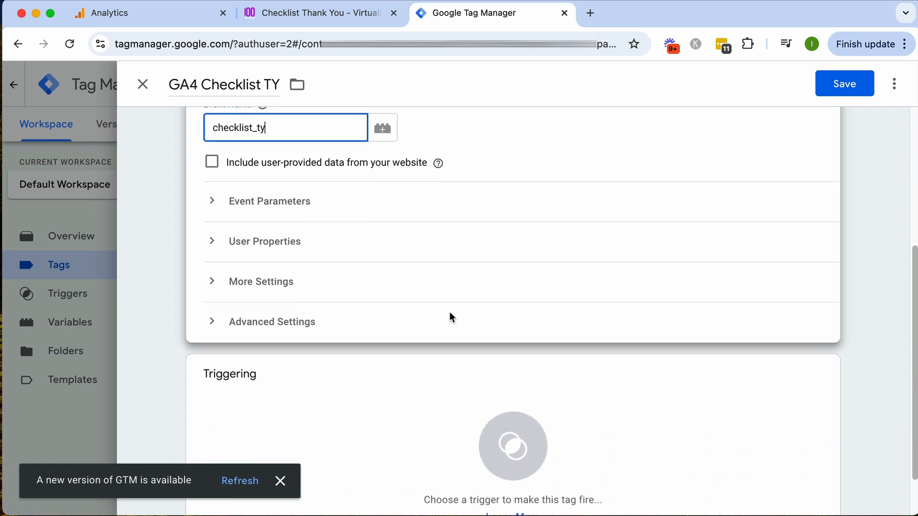
{"action": "left_click", "coordinate": [400, 376]}
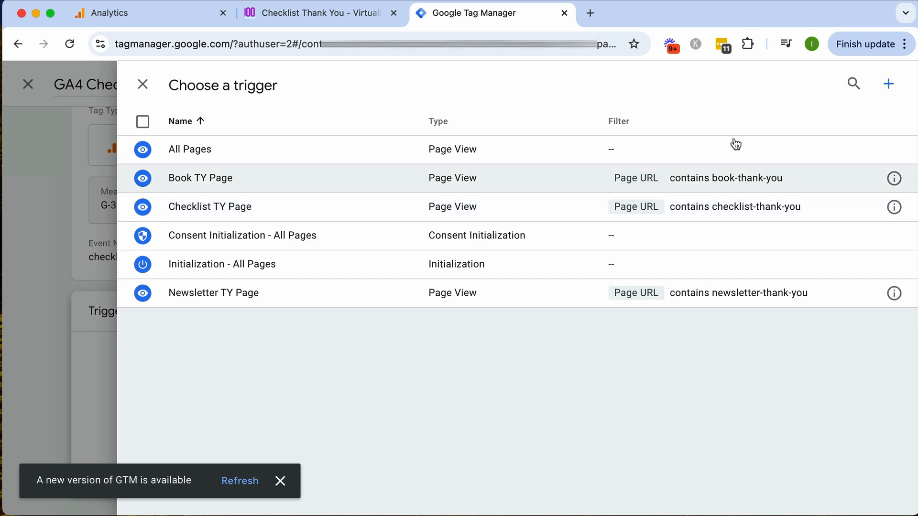
Step: Start a new Page View trigger that fires on Some Page Views
{"action": "left_click", "coordinate": [889, 94]}
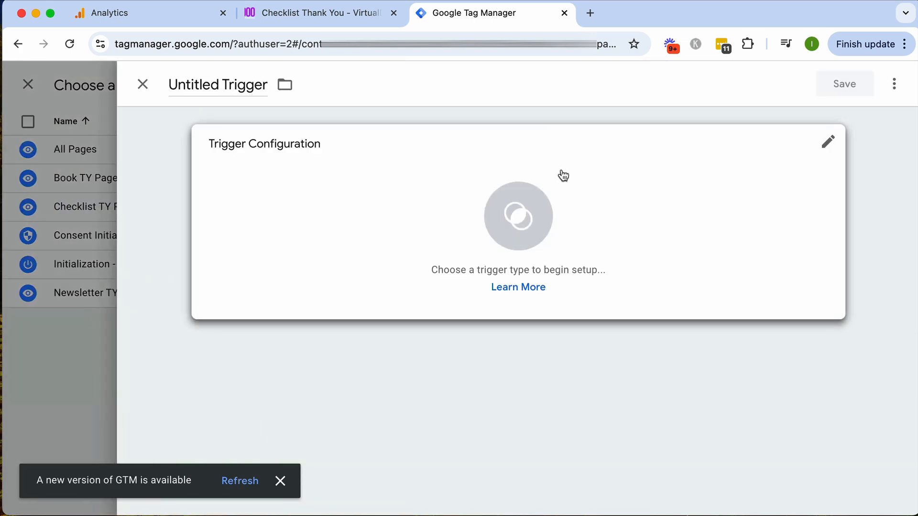
{"action": "left_click", "coordinate": [422, 230]}
{"action": "left_click", "coordinate": [508, 245]}
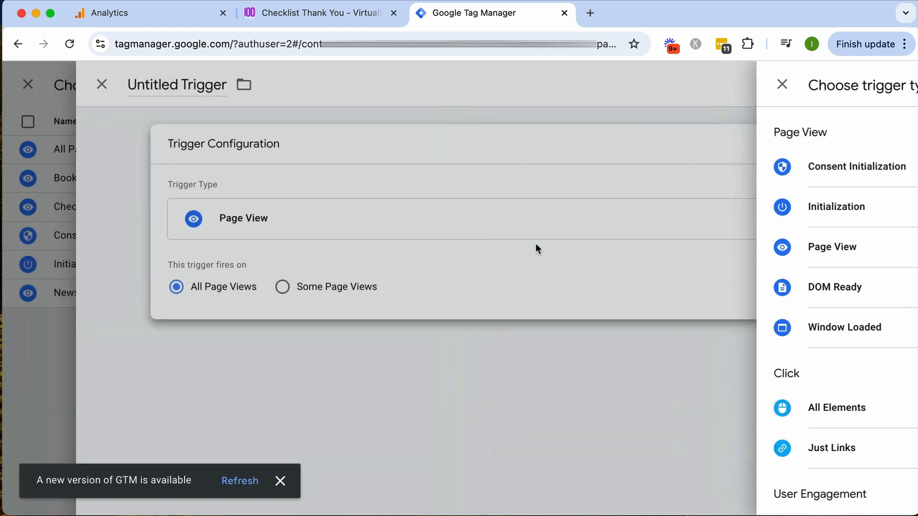
{"action": "left_click", "coordinate": [348, 289]}
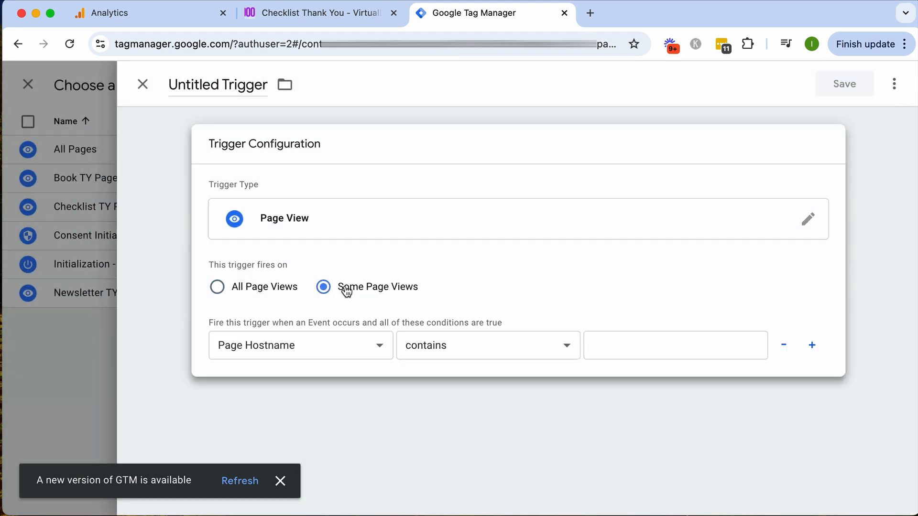
Step: Set the new trigger's condition to Page URL contains /checklist-thank-you and discard the unsaved trigger
{"action": "left_click", "coordinate": [310, 348]}
{"action": "left_click", "coordinate": [301, 378]}
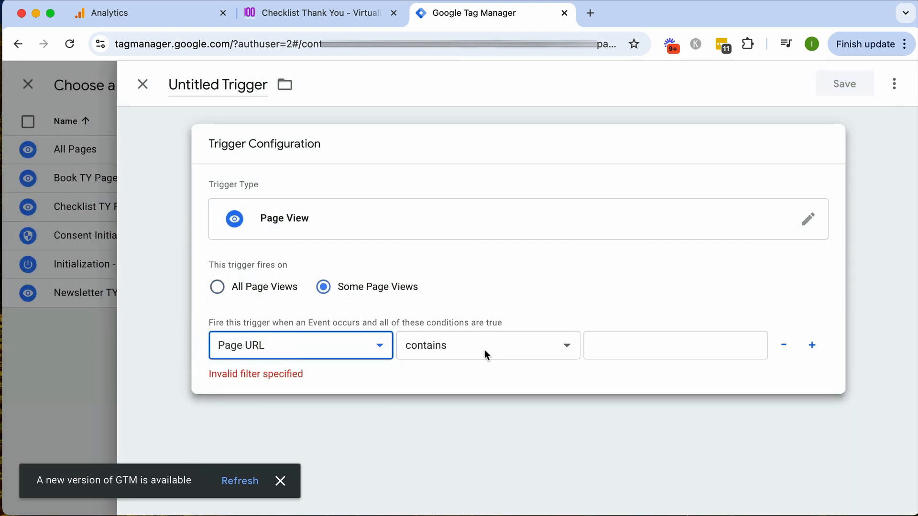
{"action": "left_click", "coordinate": [628, 345]}
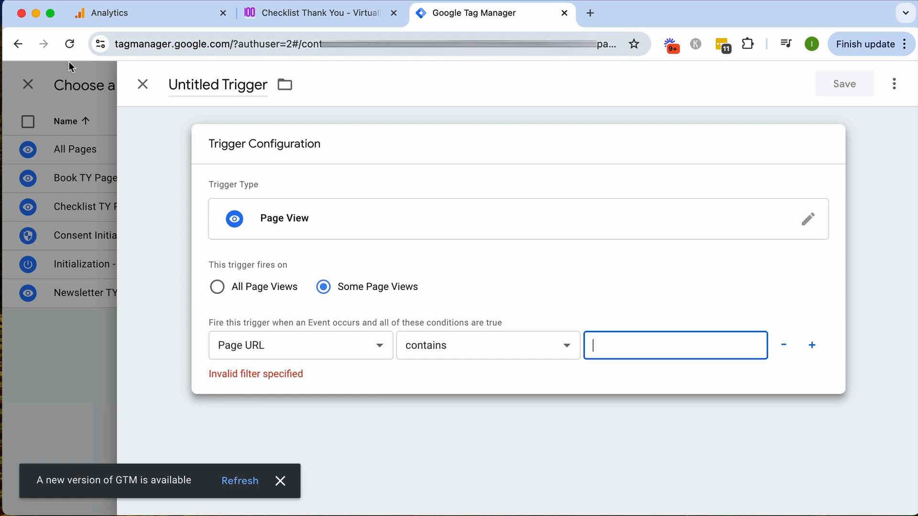
{"action": "left_click", "coordinate": [1, 48]}
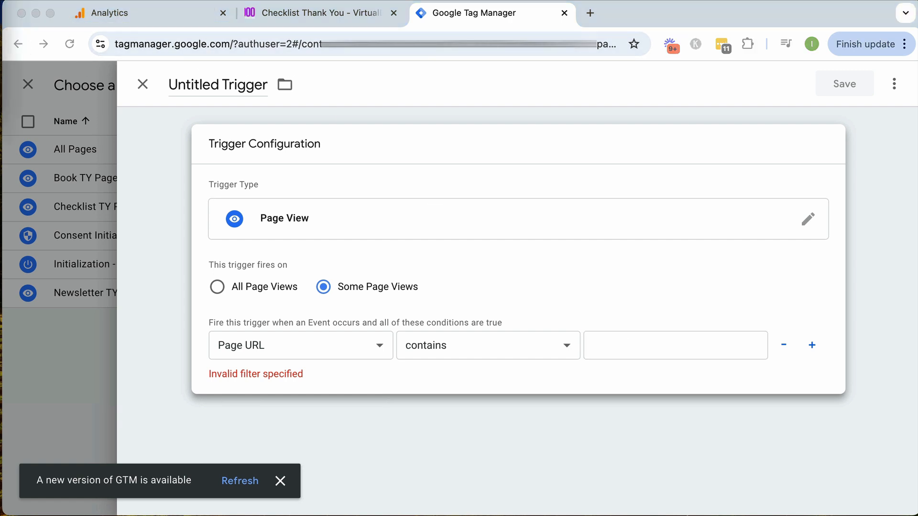
{"action": "left_click", "coordinate": [625, 345]}
{"action": "type", "text": "/checklist-thank-you"}
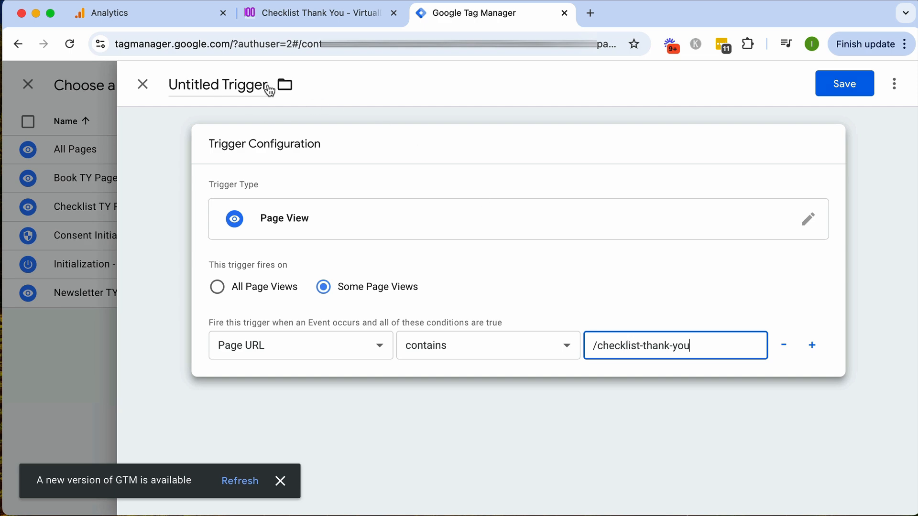
{"action": "left_click", "coordinate": [143, 85]}
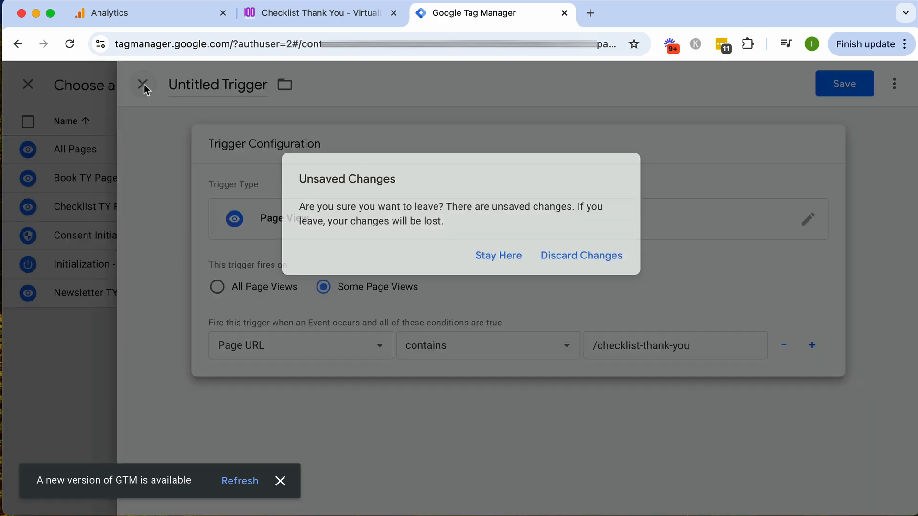
{"action": "left_click", "coordinate": [566, 261]}
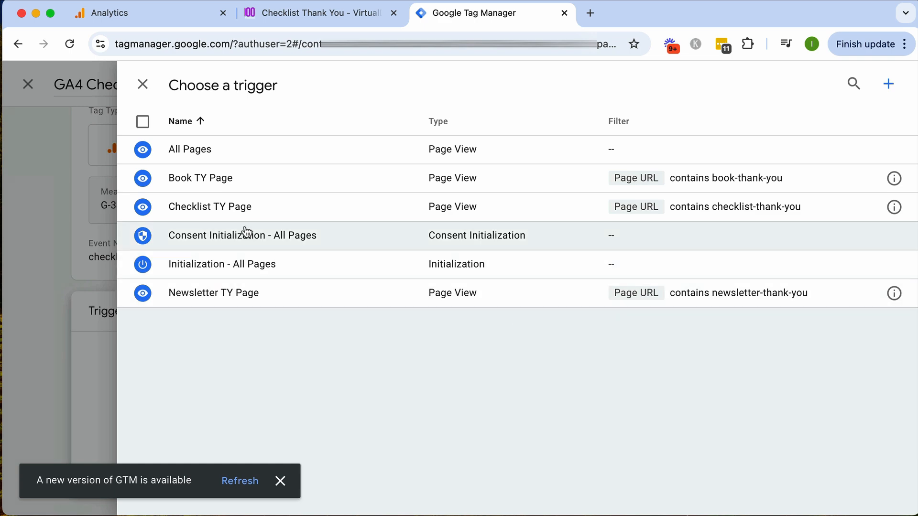
Step: Assign the existing Checklist TY Page trigger to the tag, save it, and dismiss the update notification
{"action": "left_click", "coordinate": [242, 212]}
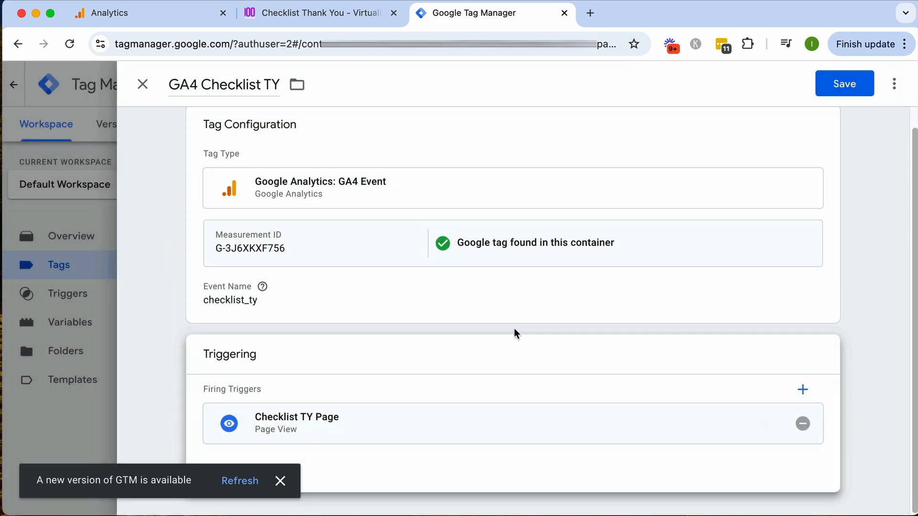
{"action": "left_click", "coordinate": [851, 89]}
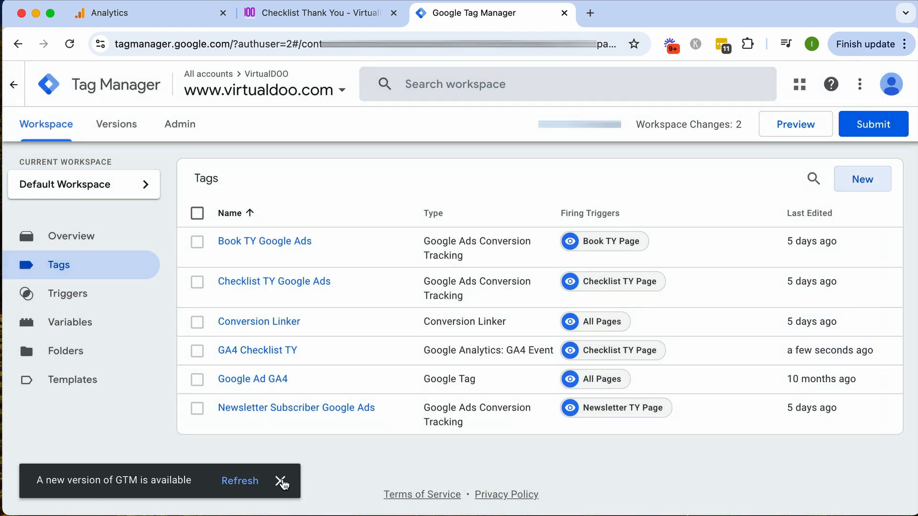
{"action": "left_click", "coordinate": [280, 481]}
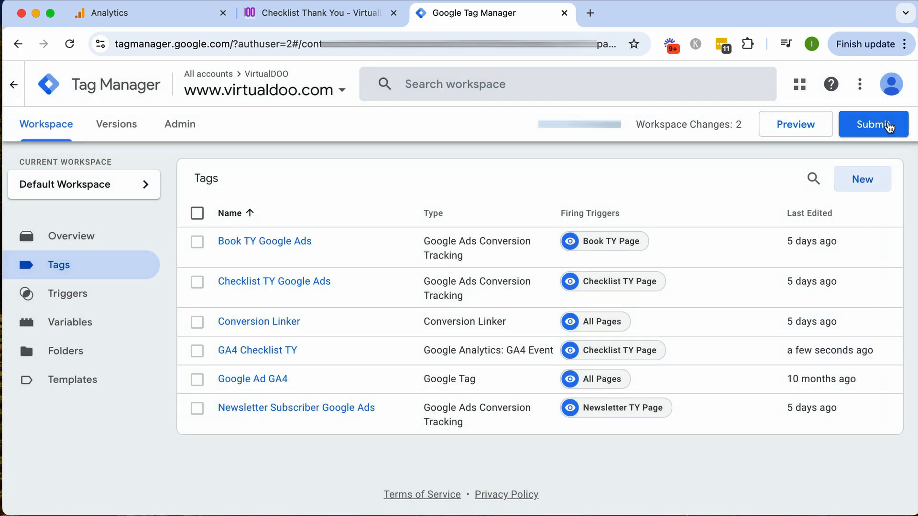